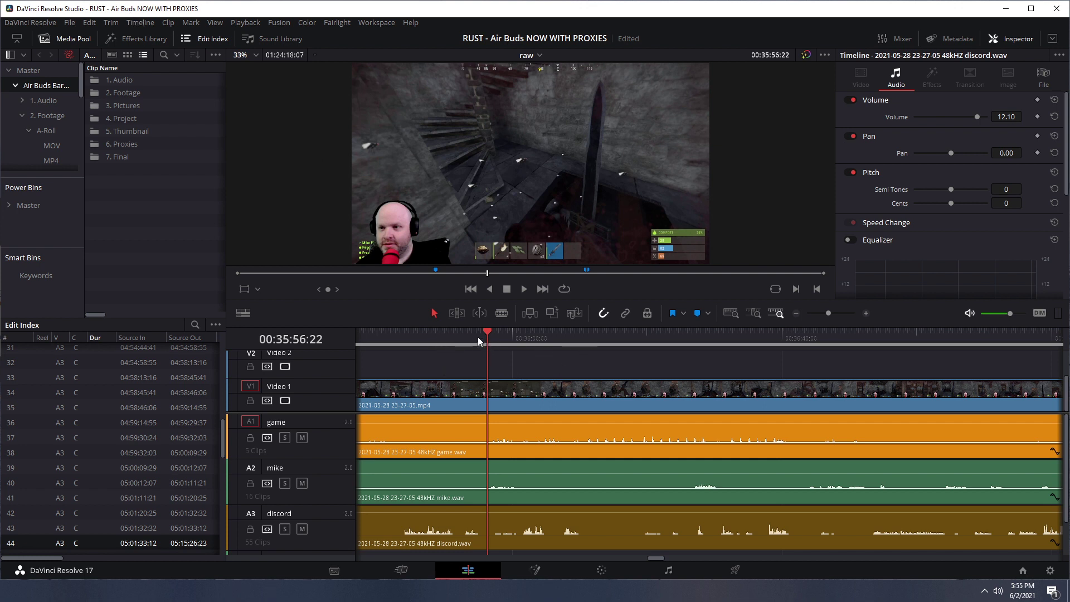
- Step through the gameplay video, game and discord clips to read their volume settings, game at 8.33
left_click(447, 400)
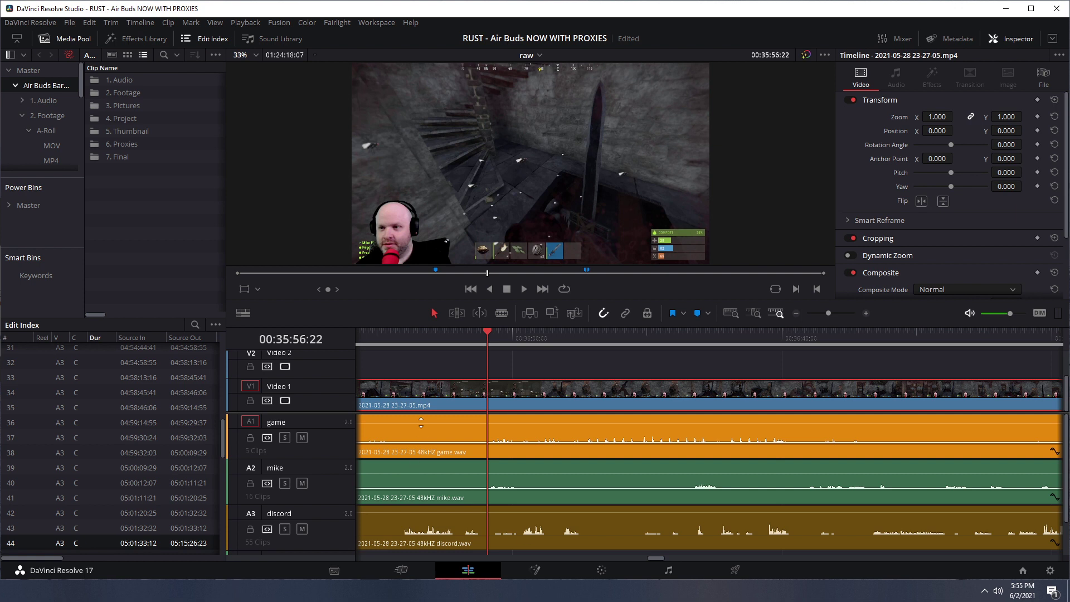
left_click(421, 430)
left_click(467, 474)
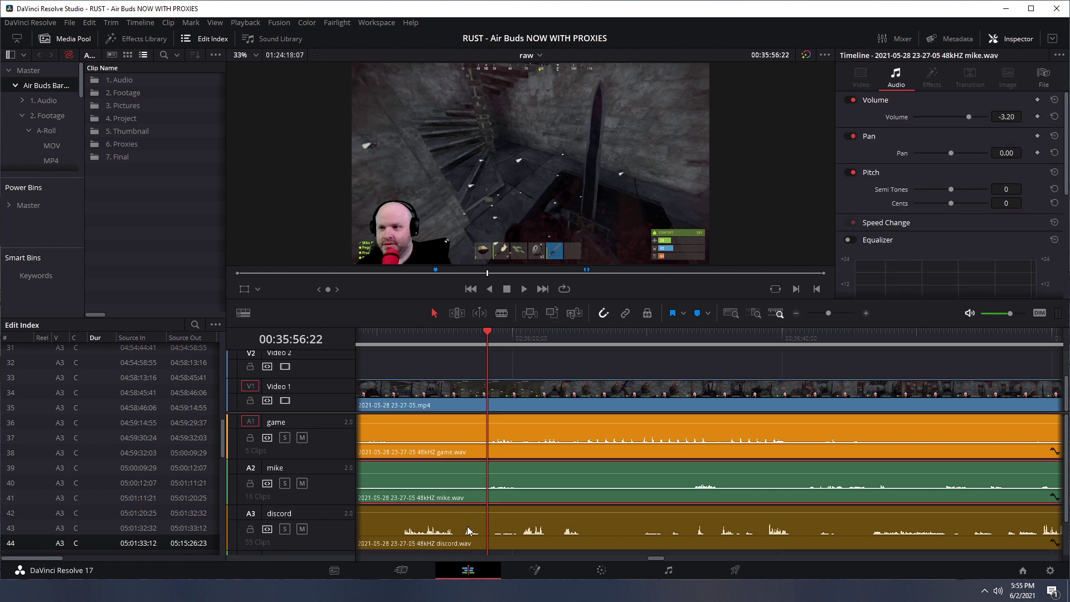
left_click(469, 528)
left_click(439, 429)
left_click(443, 468)
left_click(447, 523)
left_click(429, 435)
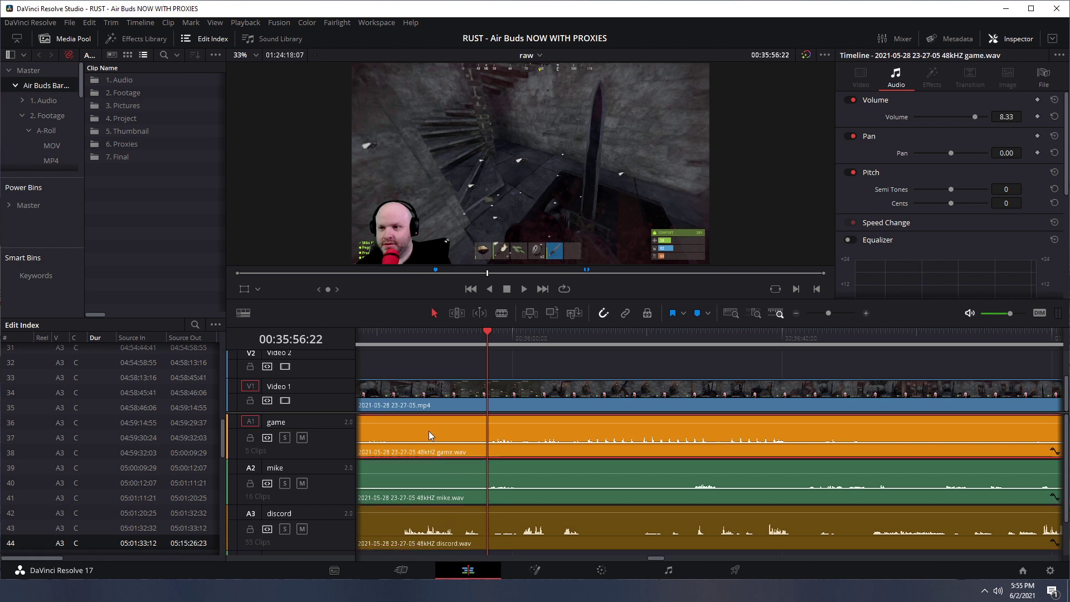
- Recheck the video transform, then the game, mike (-3.20) and discord (12.67) clip volumes
left_click(443, 398)
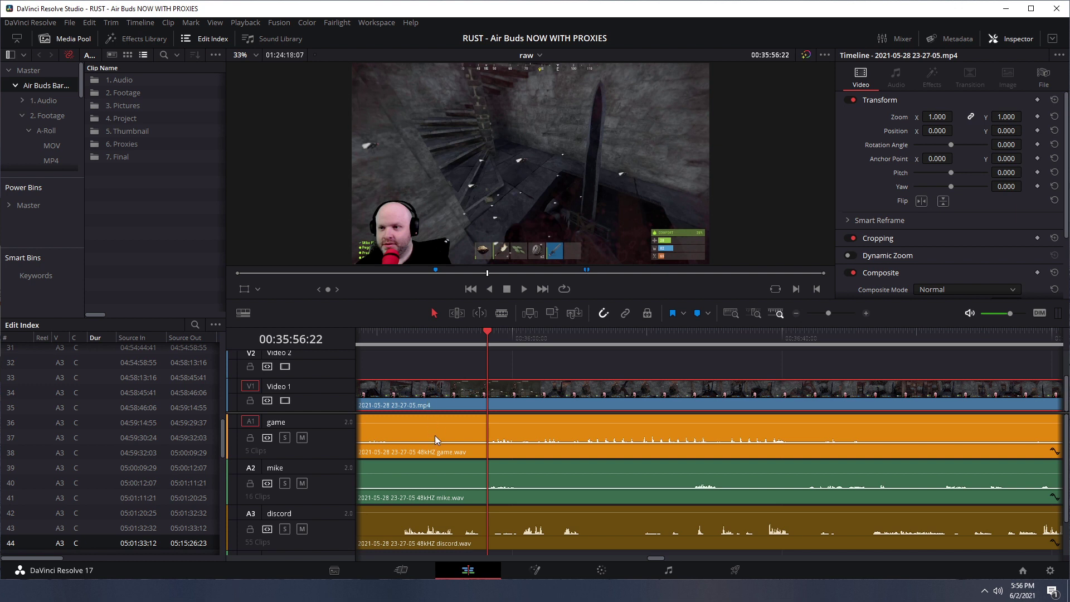
left_click(439, 455)
left_click(441, 480)
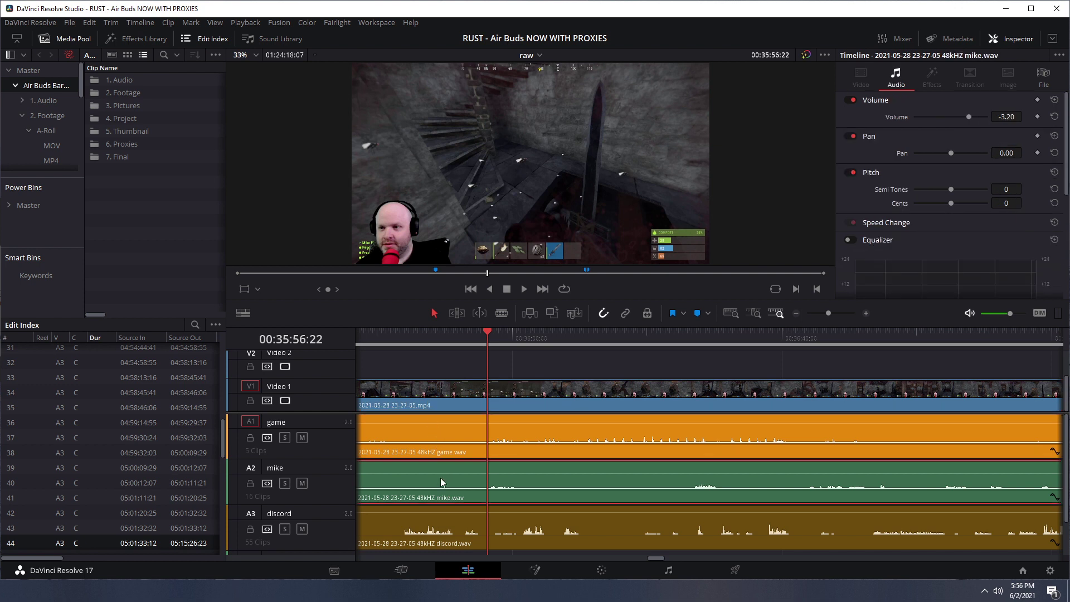
left_click(443, 524)
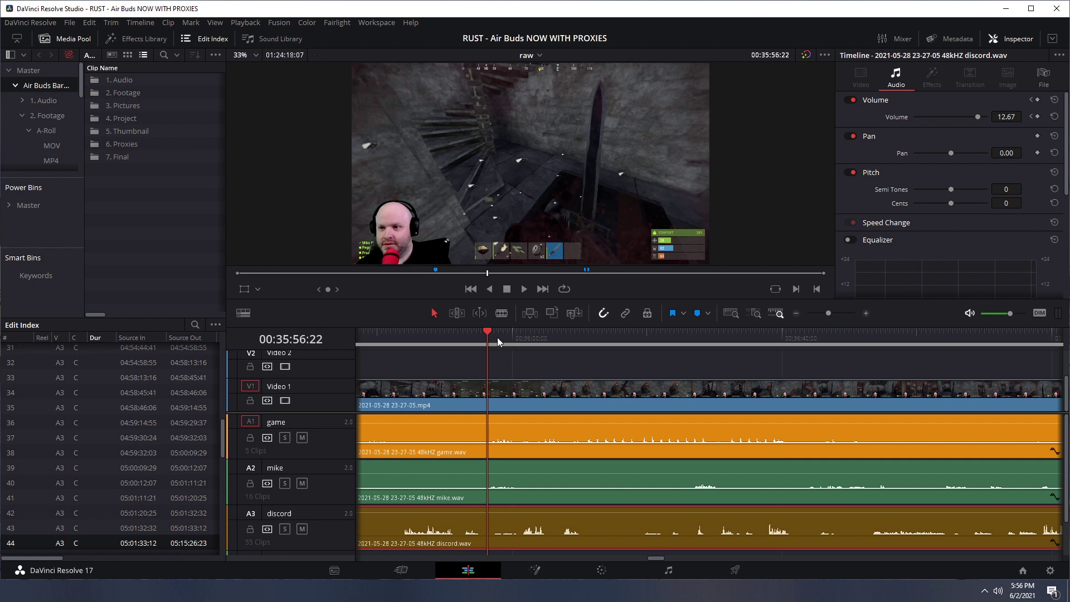
- Switch to the edit timeline and inspect one of its video clips
left_click(539, 56)
left_click(536, 70)
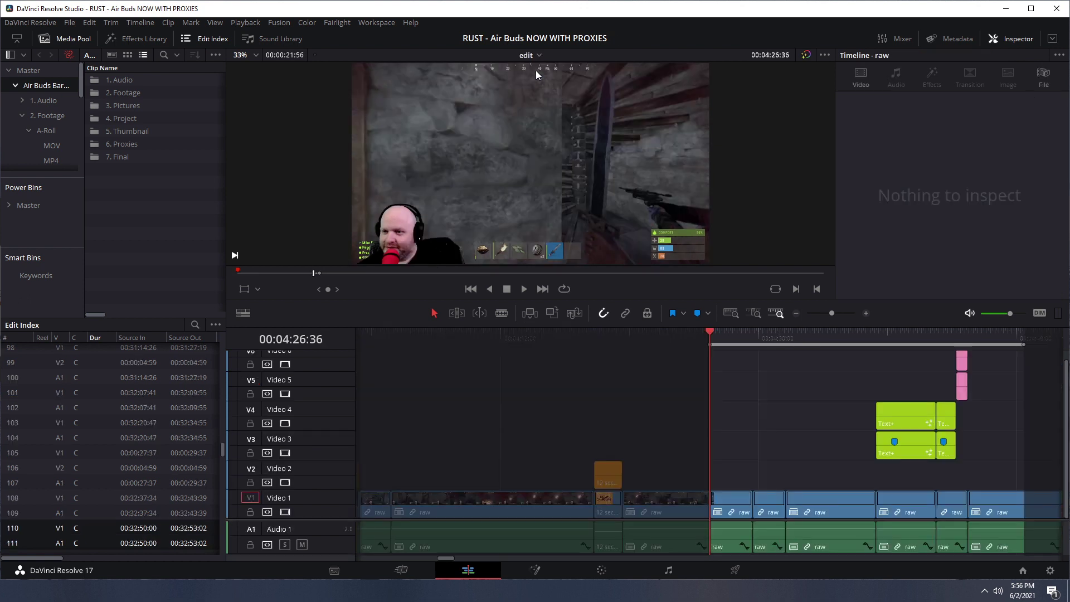
left_click(417, 508)
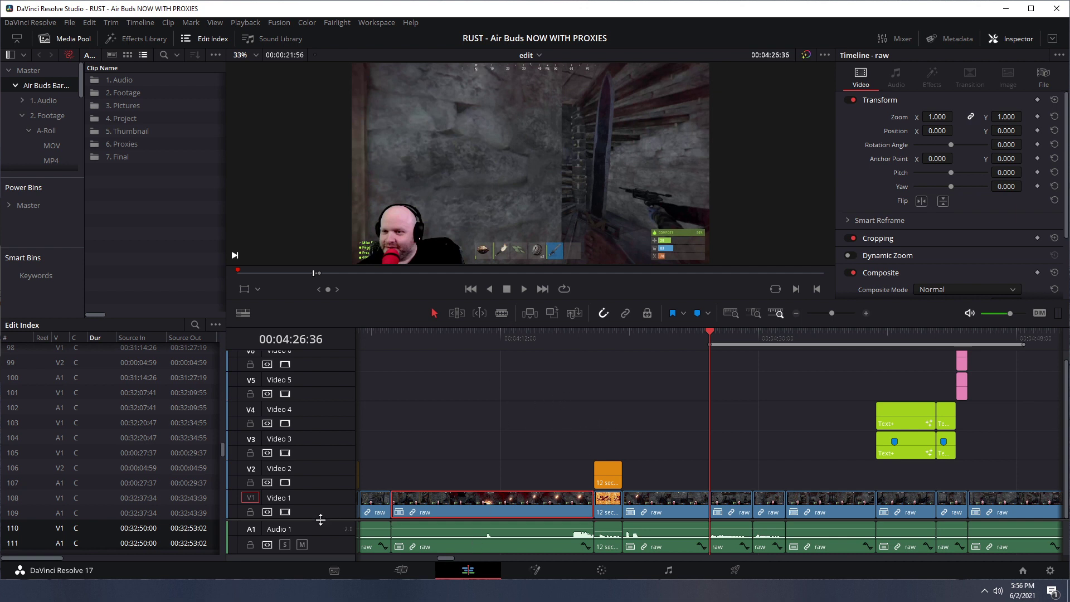
- Marquee-select all the Audio 1 clips on the edit timeline to view them in the Inspector
scroll(320, 518, "down", 3)
left_click_drag(405, 498, 724, 446)
scroll(716, 504, "right", 2)
scroll(716, 503, "right", 4)
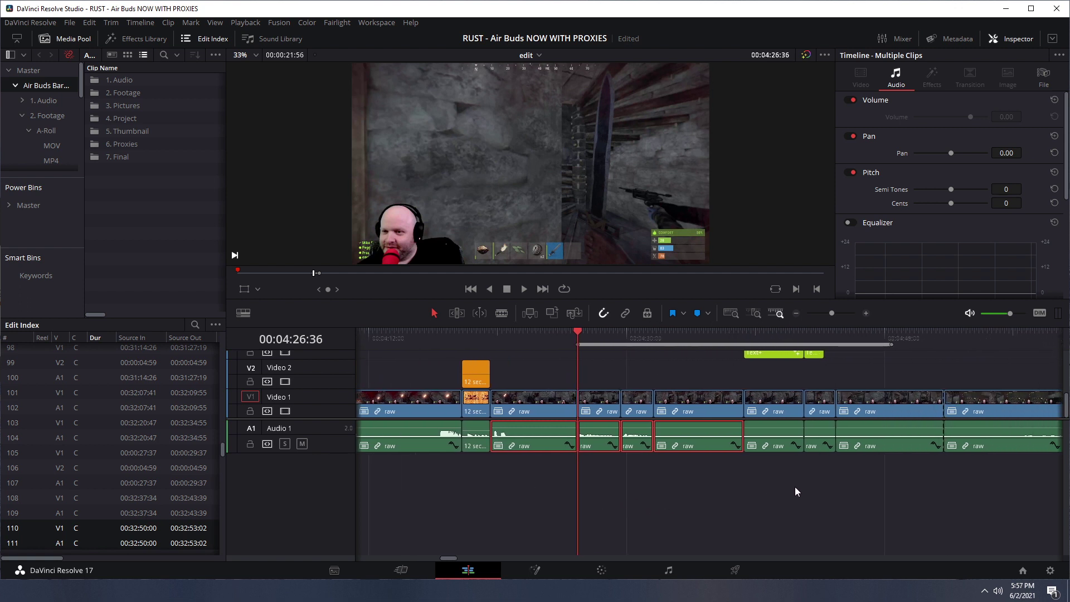
left_click_drag(846, 473, 571, 440)
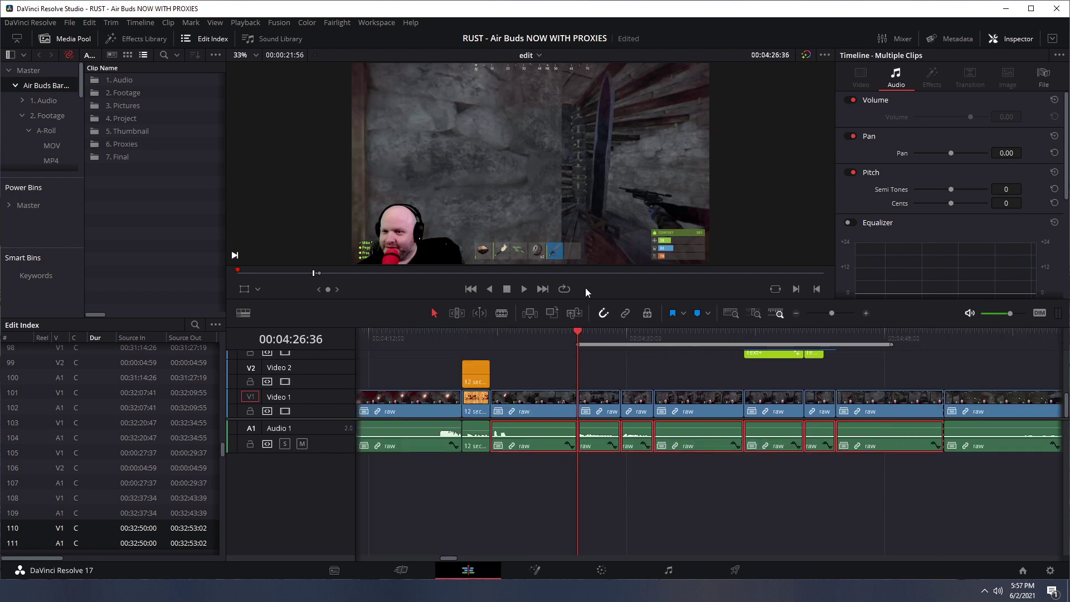
left_click(539, 55)
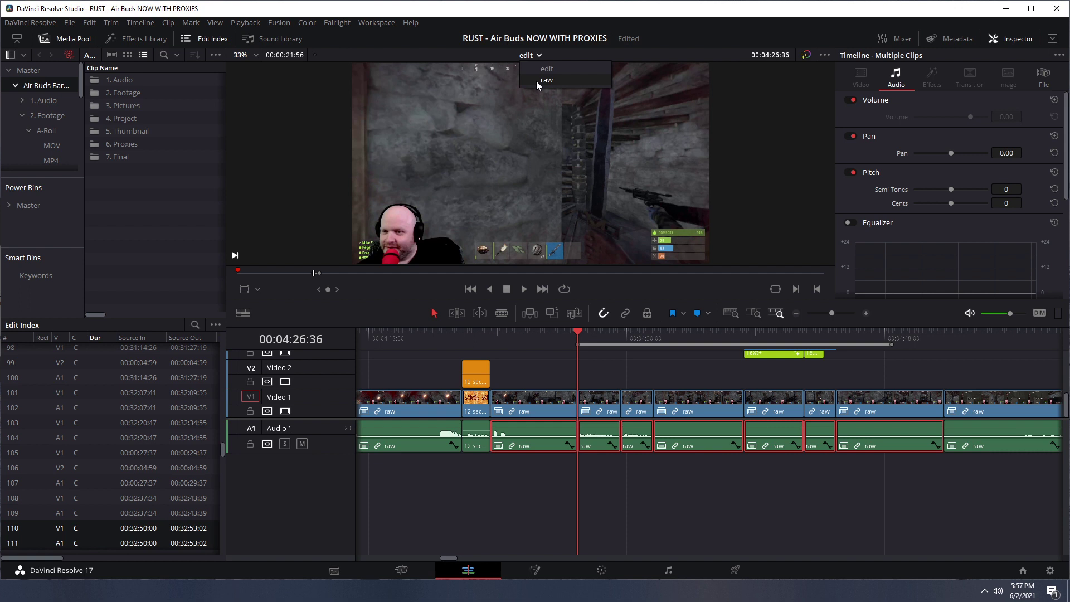
- Return to the raw timeline and scrub back to around 00:35:32
left_click(536, 81)
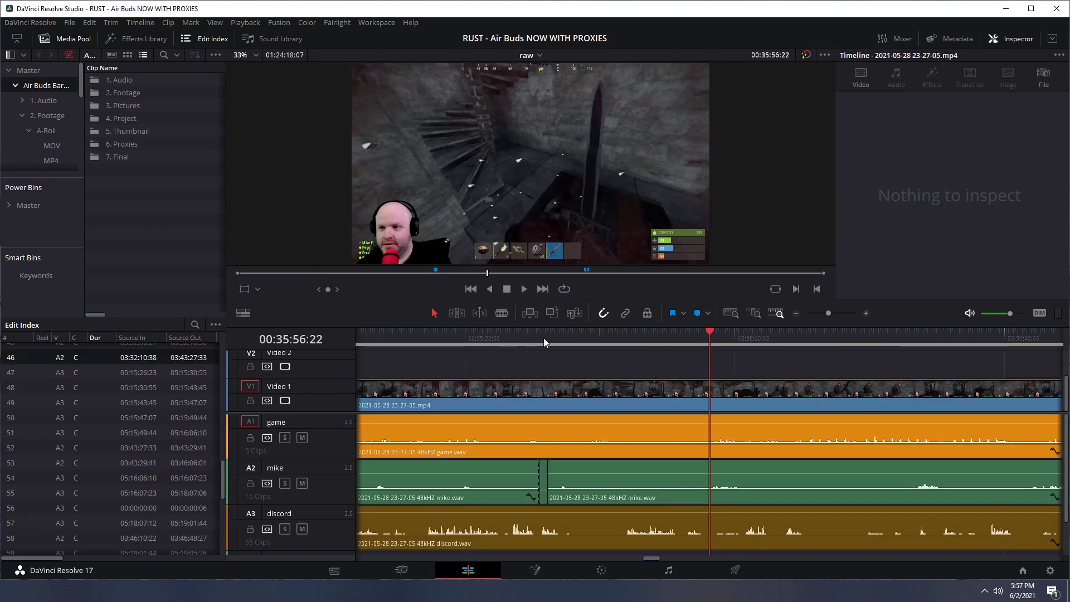
left_click_drag(592, 332, 613, 336)
left_click_drag(541, 345, 607, 342)
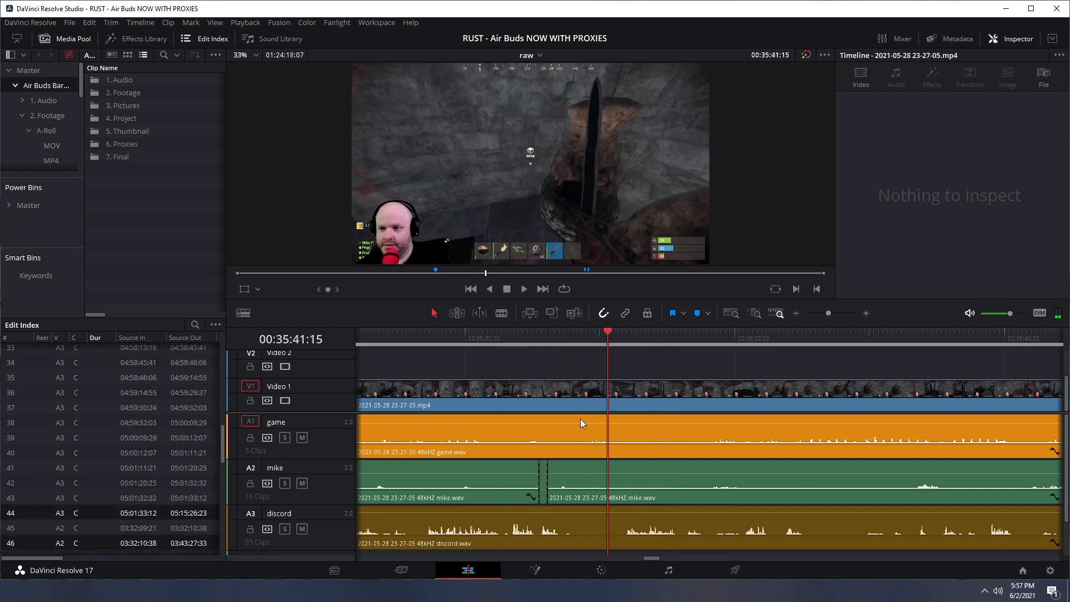
- Compare the mike, game and discord clip volumes, staying on the raw timeline
left_click(637, 479)
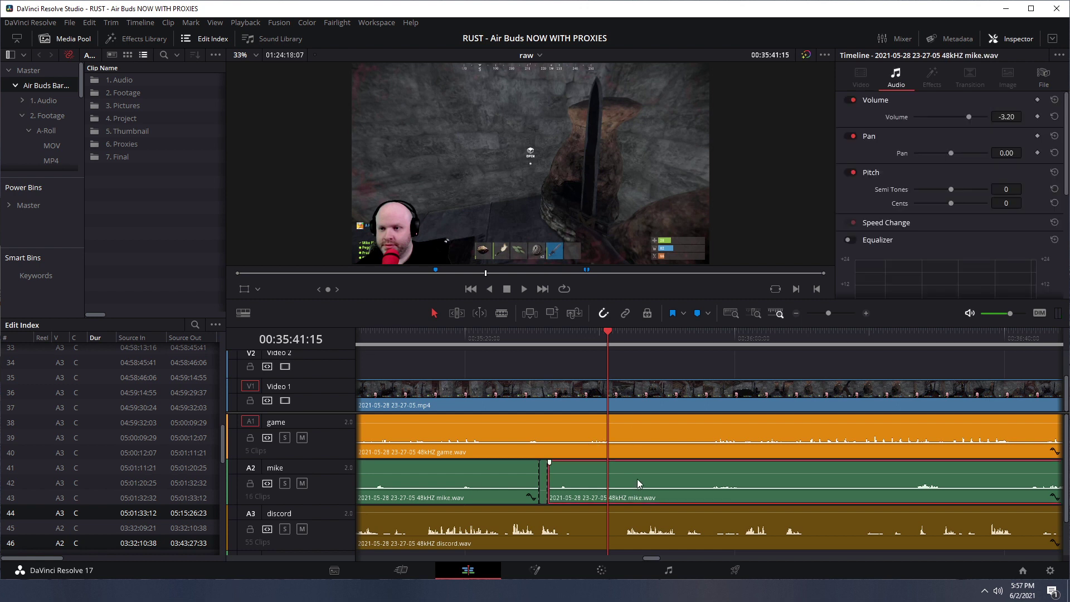
left_click(637, 426)
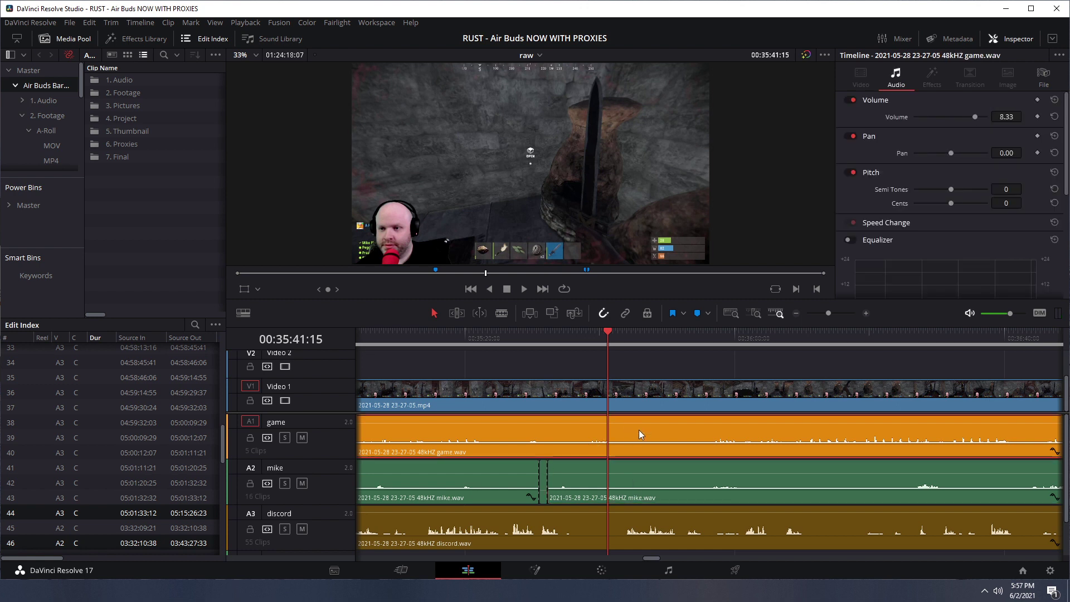
left_click(613, 526)
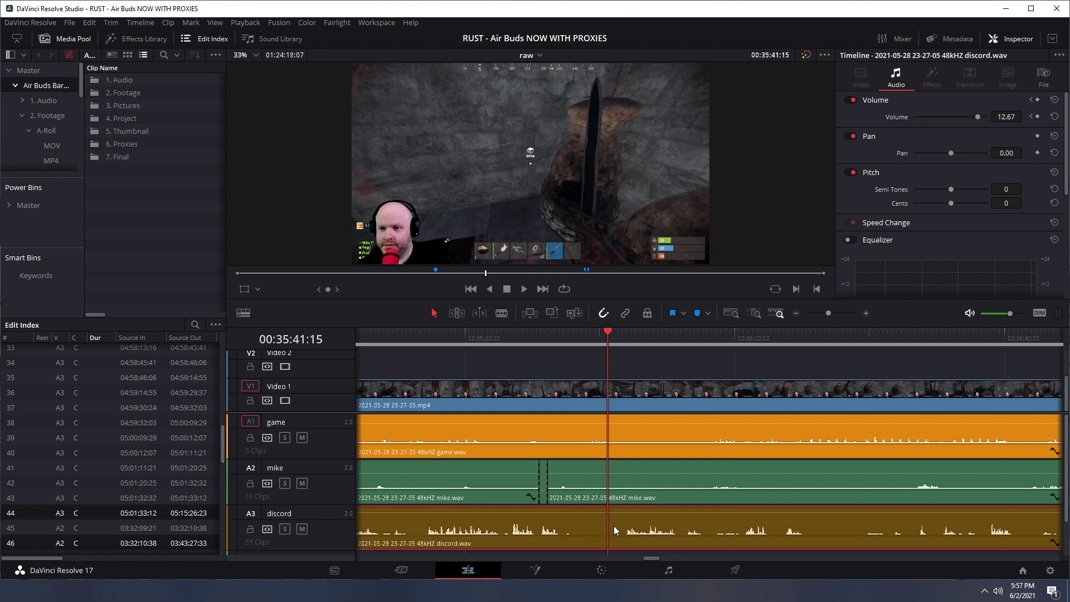
left_click(680, 469)
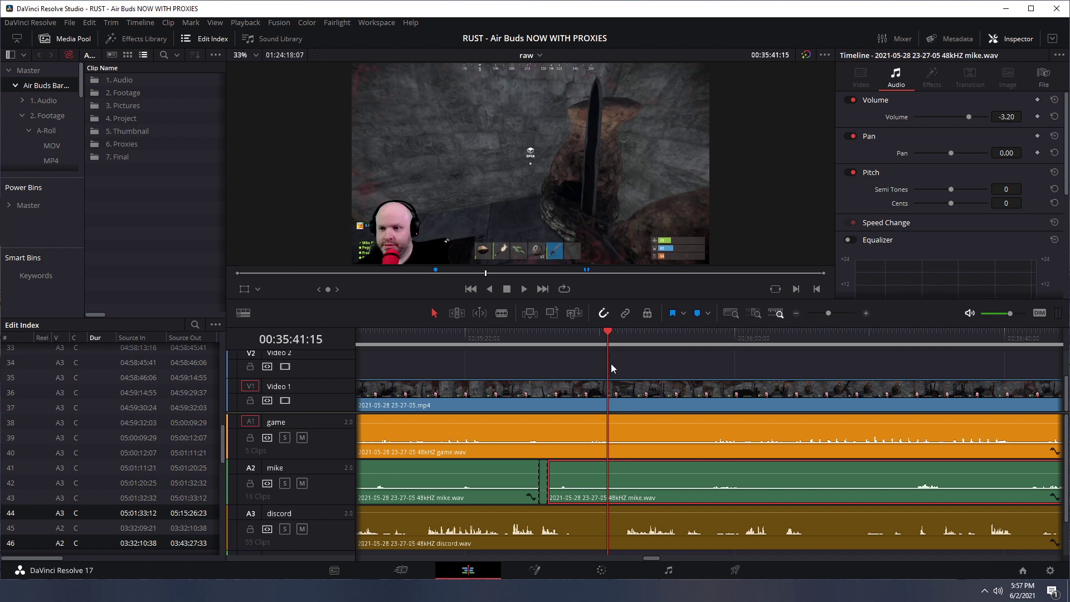
left_click(538, 56)
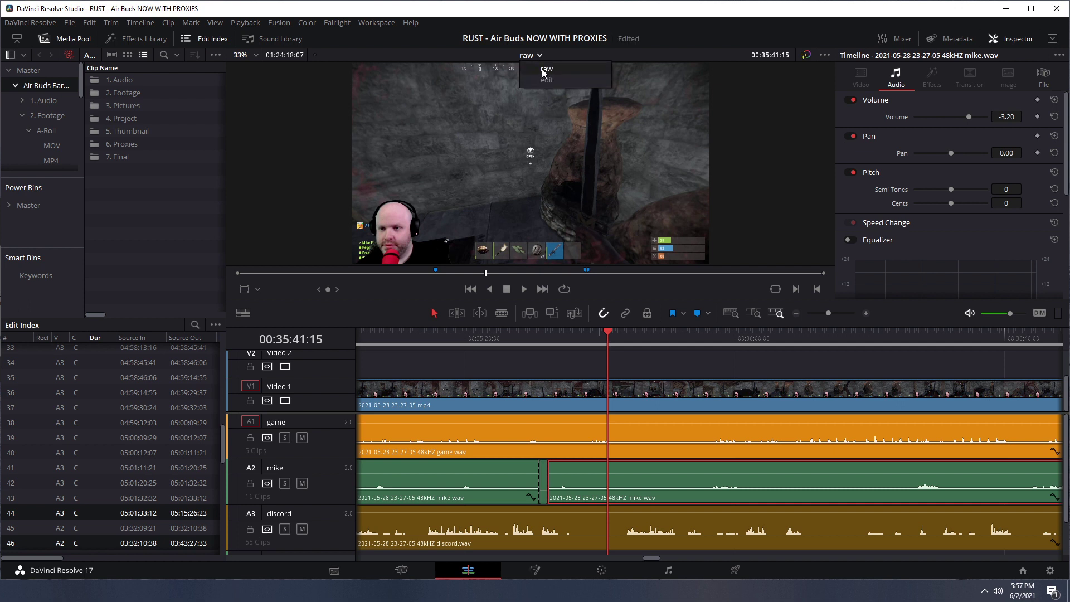
left_click(541, 69)
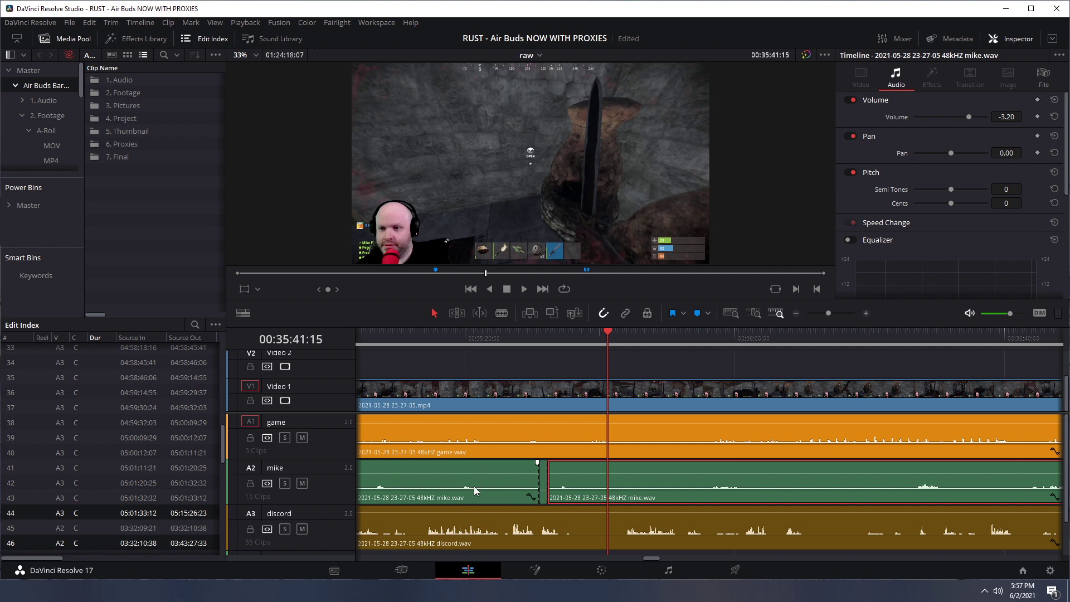
- Mute the game and discord tracks and save the project
left_click(302, 438)
left_click(302, 529)
key("ctrl+s")
- Play from 00:35:55:03 to hear the mike track alone, then scrub to 00:35:57:17
scroll(548, 363, "right", 5)
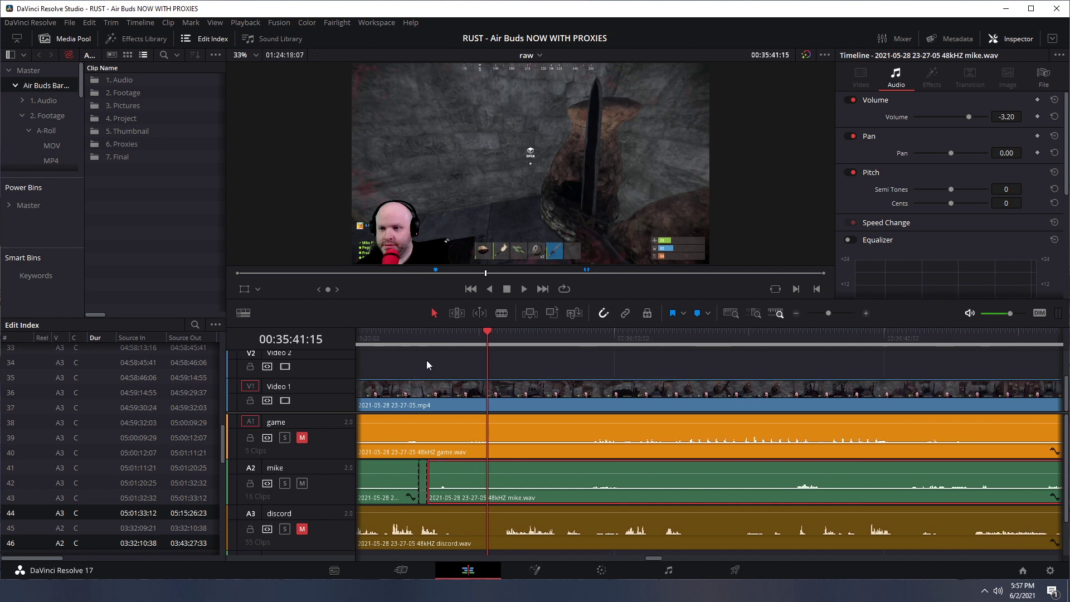
left_click_drag(575, 333, 579, 333)
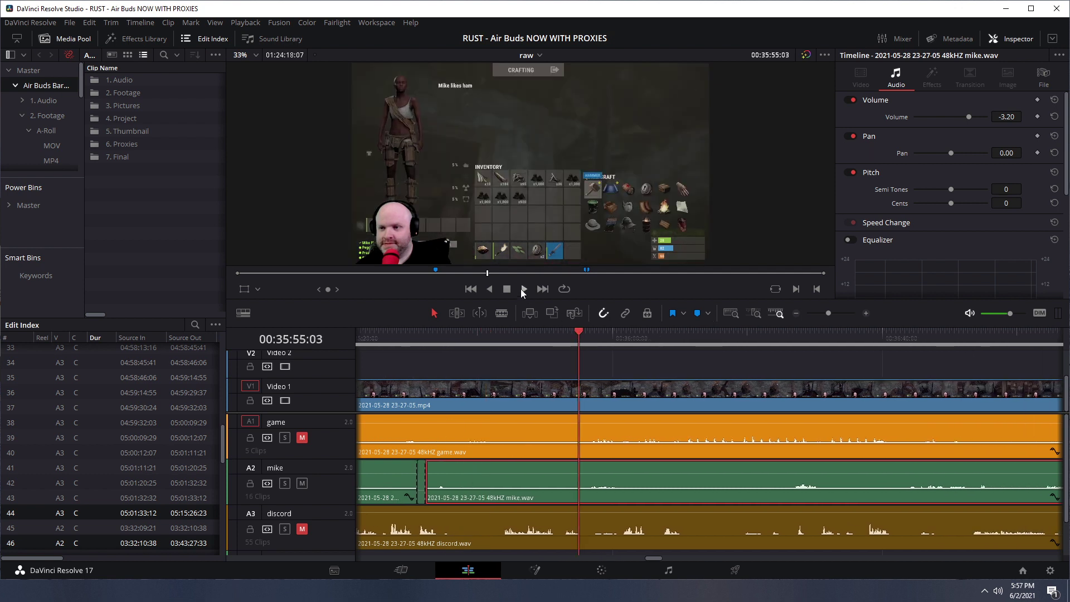
key("space")
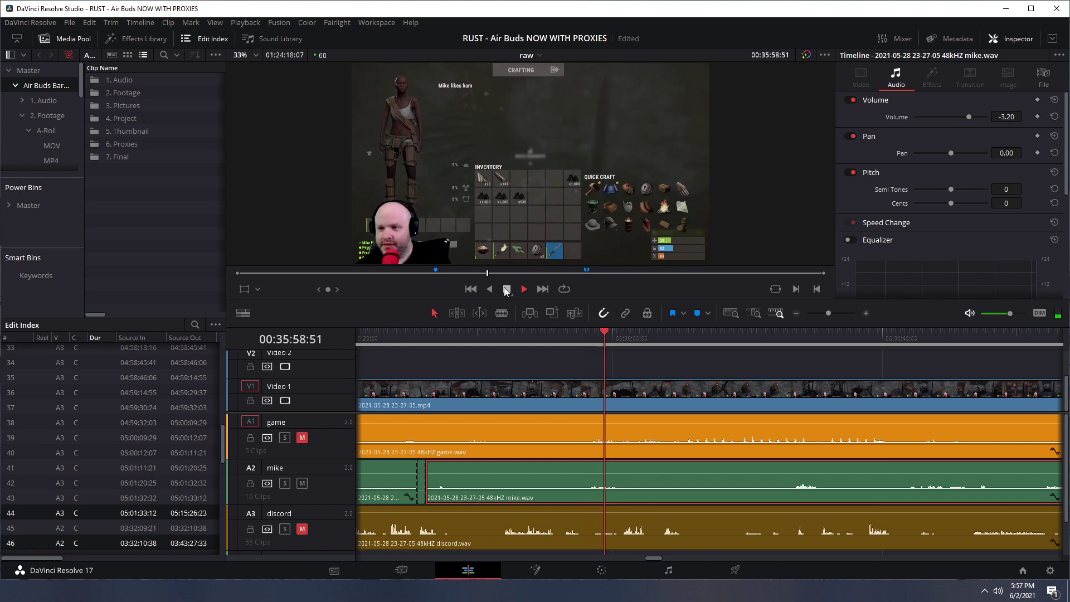
key("space")
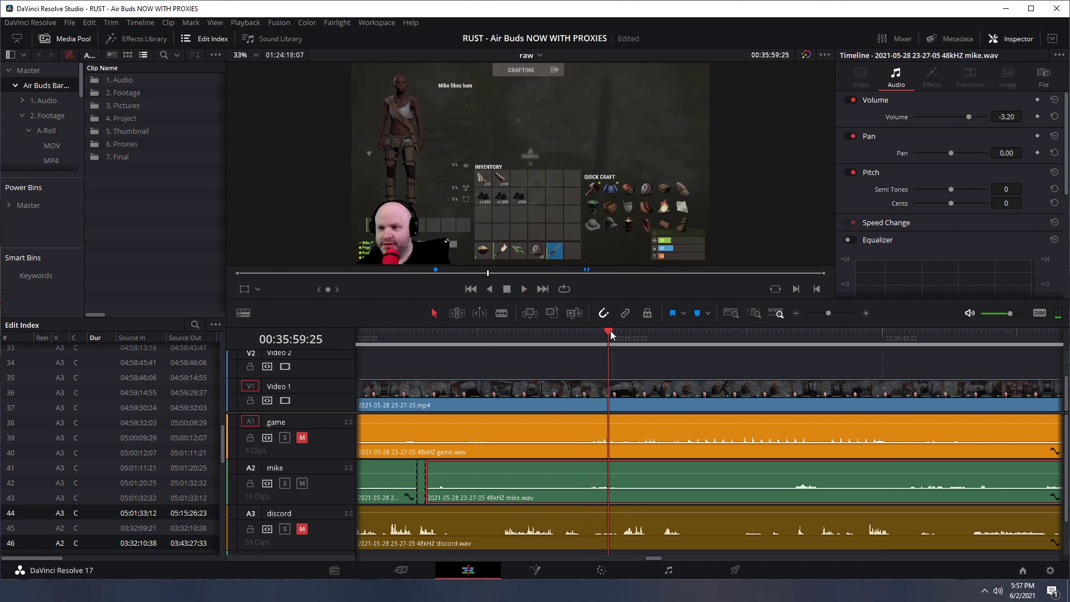
left_click_drag(611, 333, 594, 333)
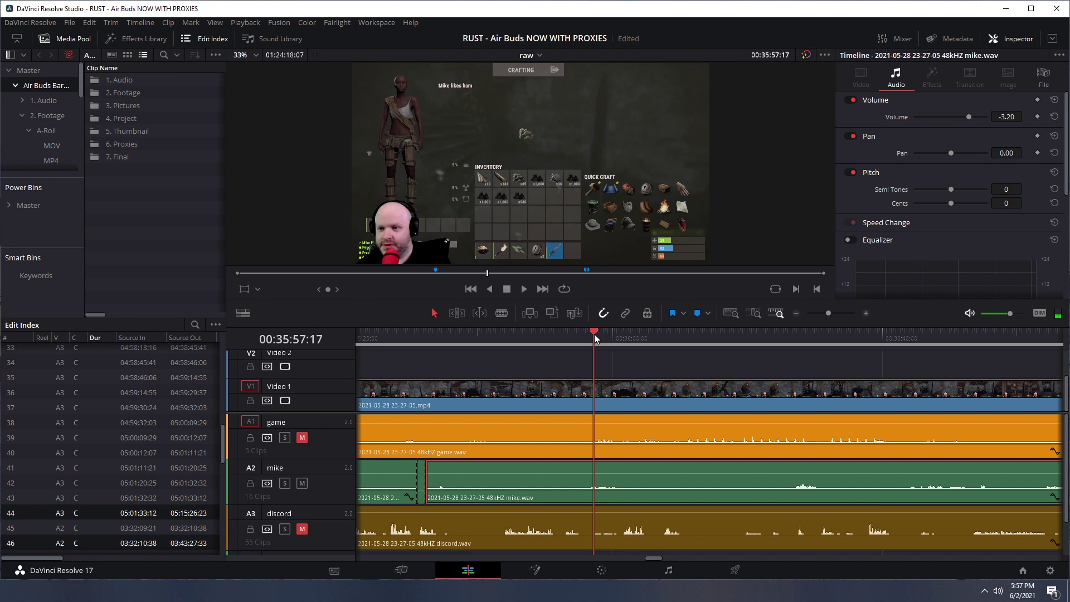
- Unmute the game track, play the tracks back briefly, and save
left_click(302, 438)
left_click(523, 288)
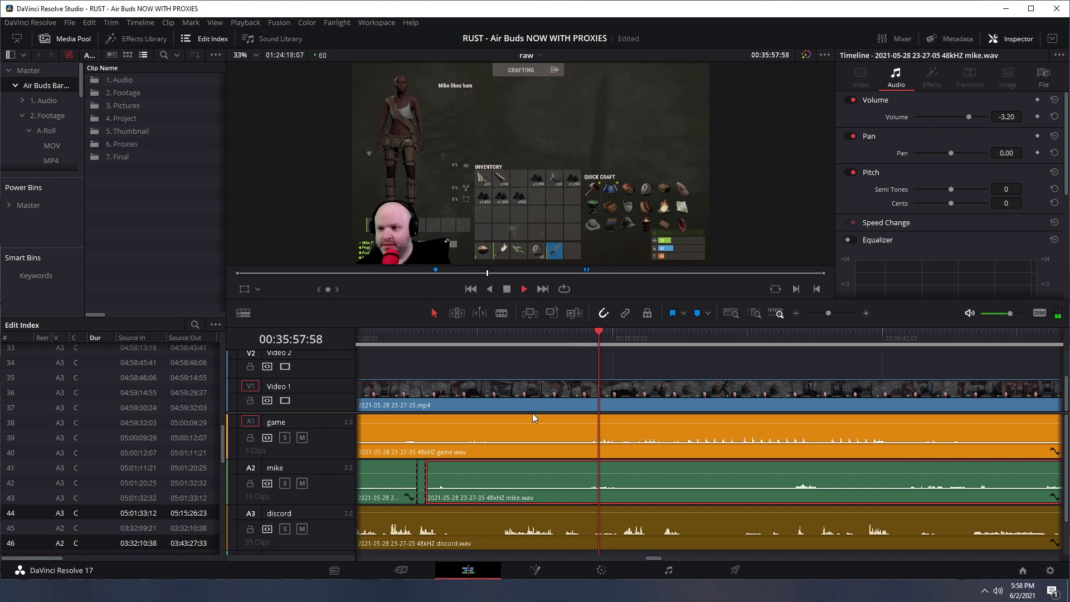
left_click(506, 288)
key("ctrl+s")
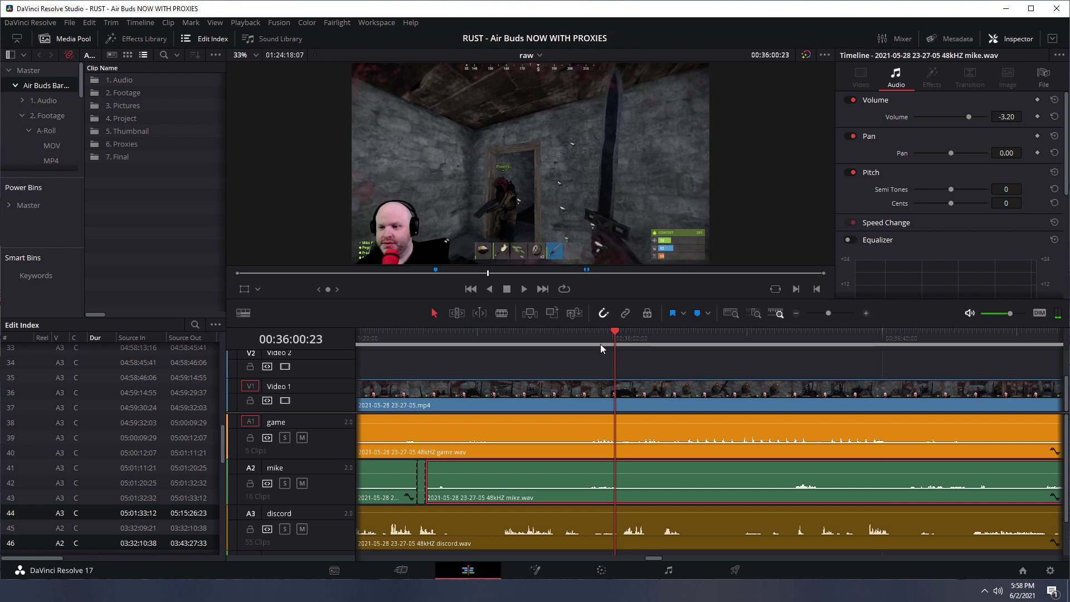
- At the inventory scene, check the game and discord clip volumes and replay the raw timeline
mouse_move(615, 332)
left_mouse_down()
mouse_move(594, 336)
mouse_move(623, 338)
left_mouse_up()
left_click(618, 438)
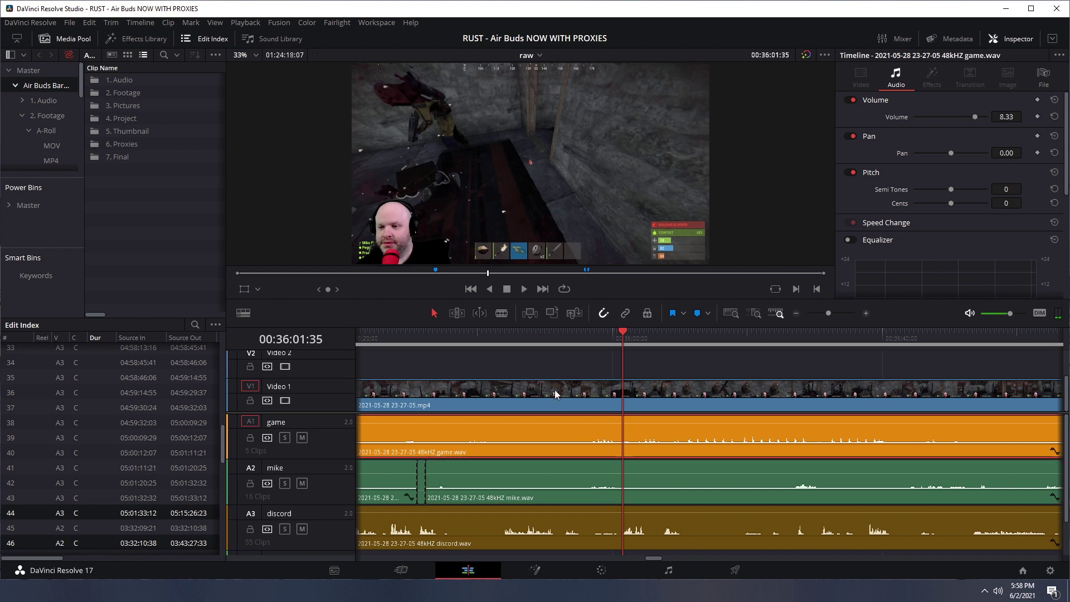
left_click(616, 536)
left_click(524, 289)
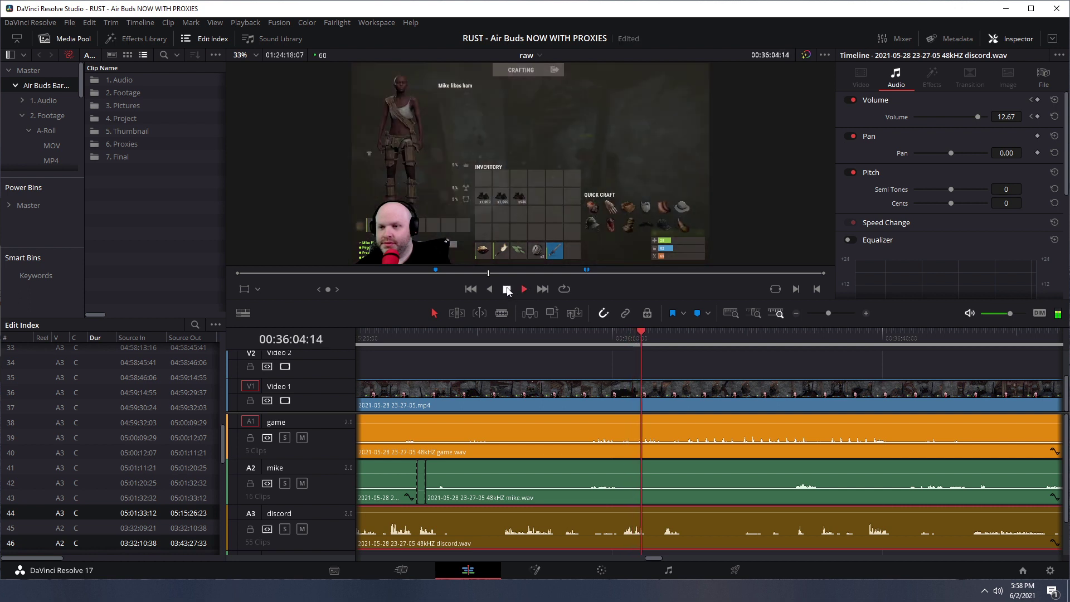
left_click(507, 289)
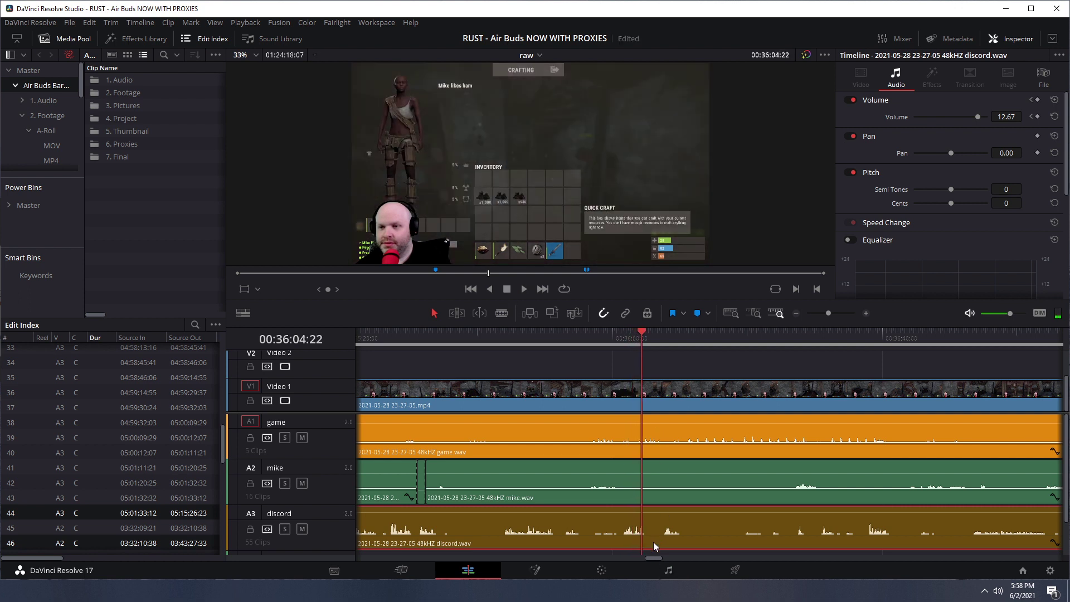
left_click_drag(583, 336, 615, 341)
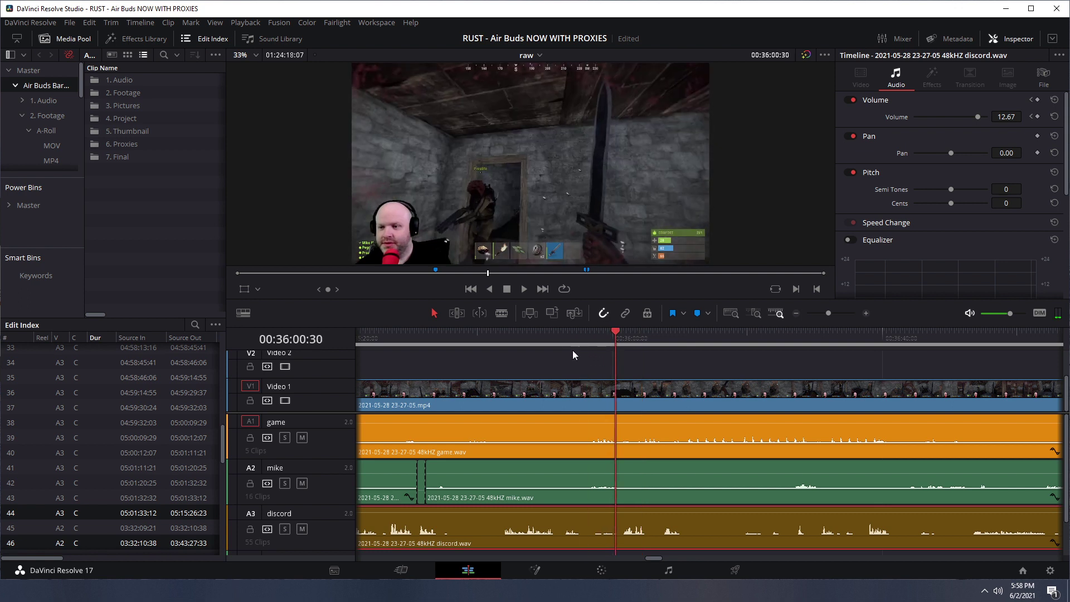
left_click(539, 55)
- Switch to the edit timeline and play from 00:04:35:45 to listen for game and discord audio
left_click(546, 79)
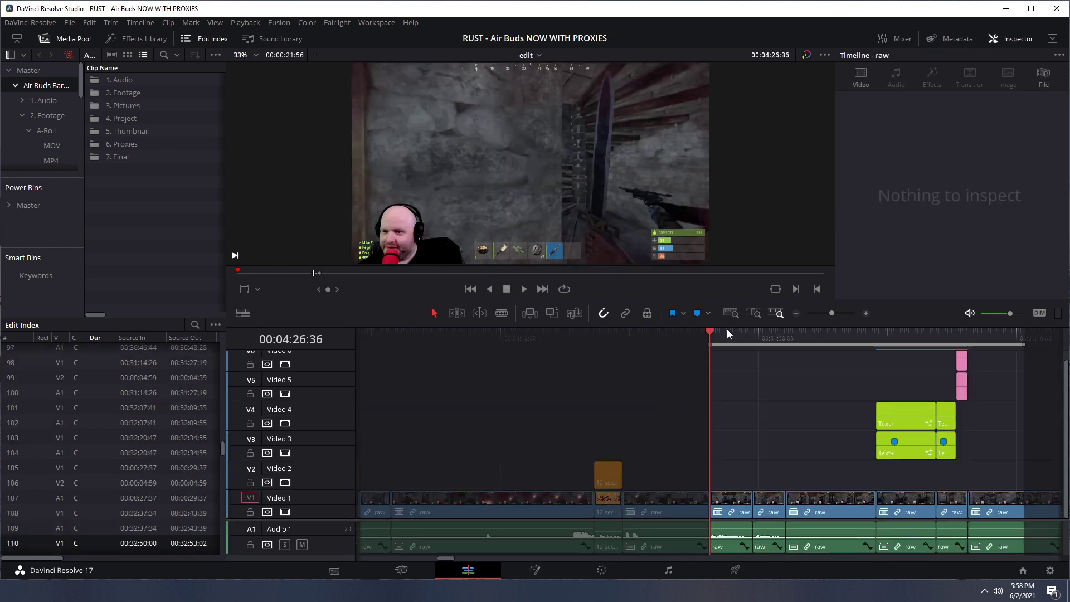
left_click_drag(729, 330, 856, 331)
scroll(606, 362, "right", 3)
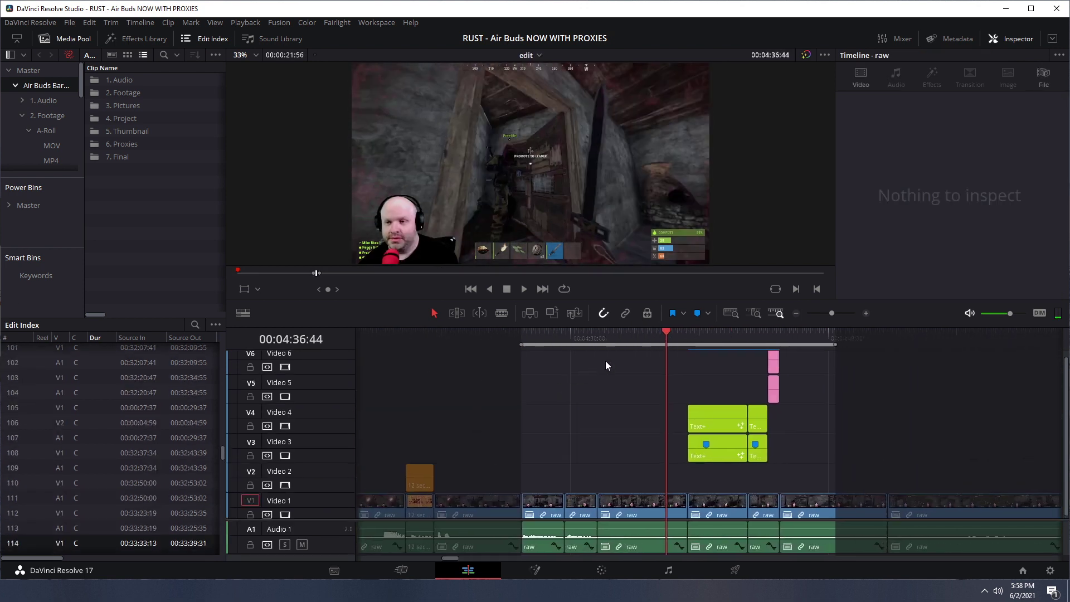
left_click(653, 333)
left_click(524, 288)
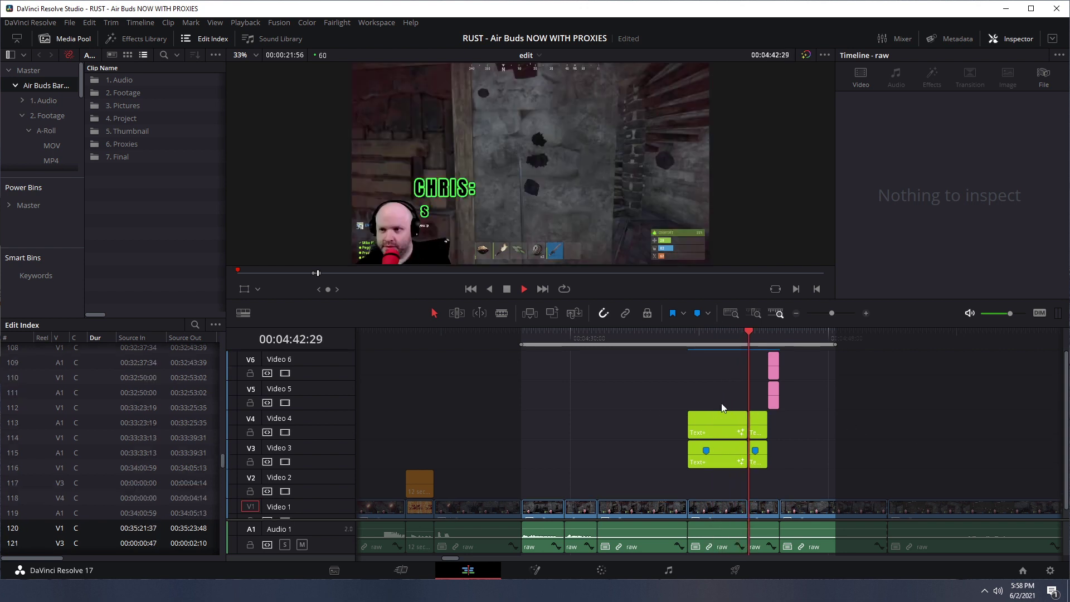
scroll(858, 399, "right", 5)
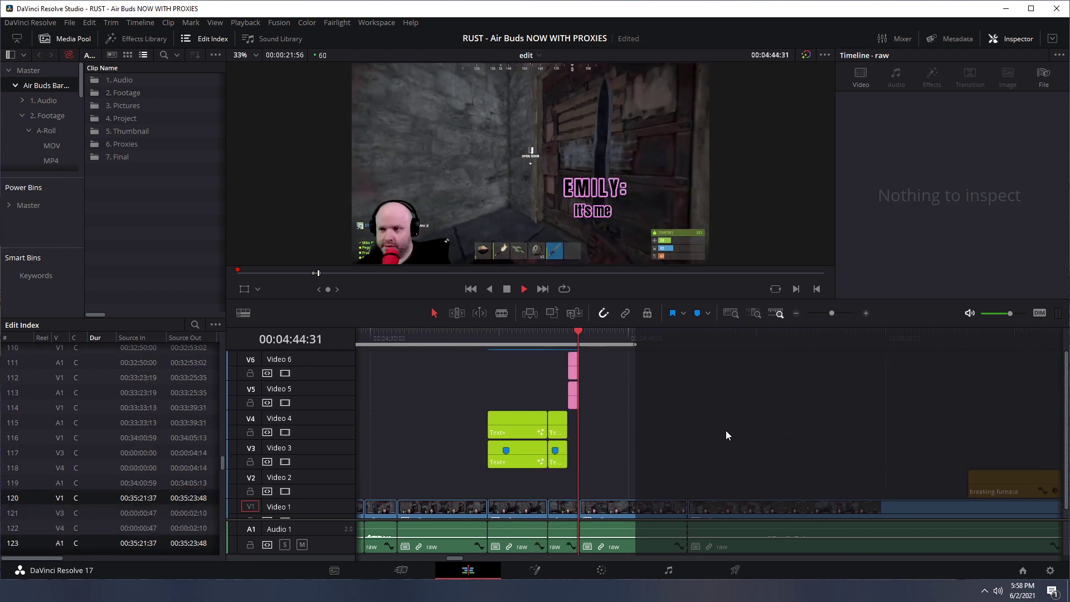
scroll(640, 465, "down", 2)
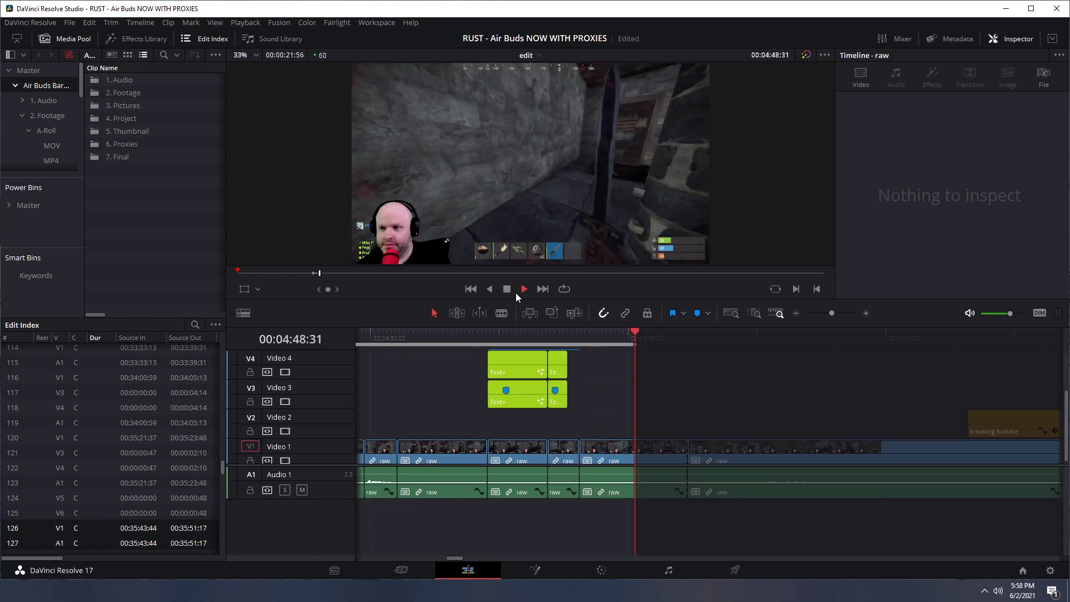
key("space")
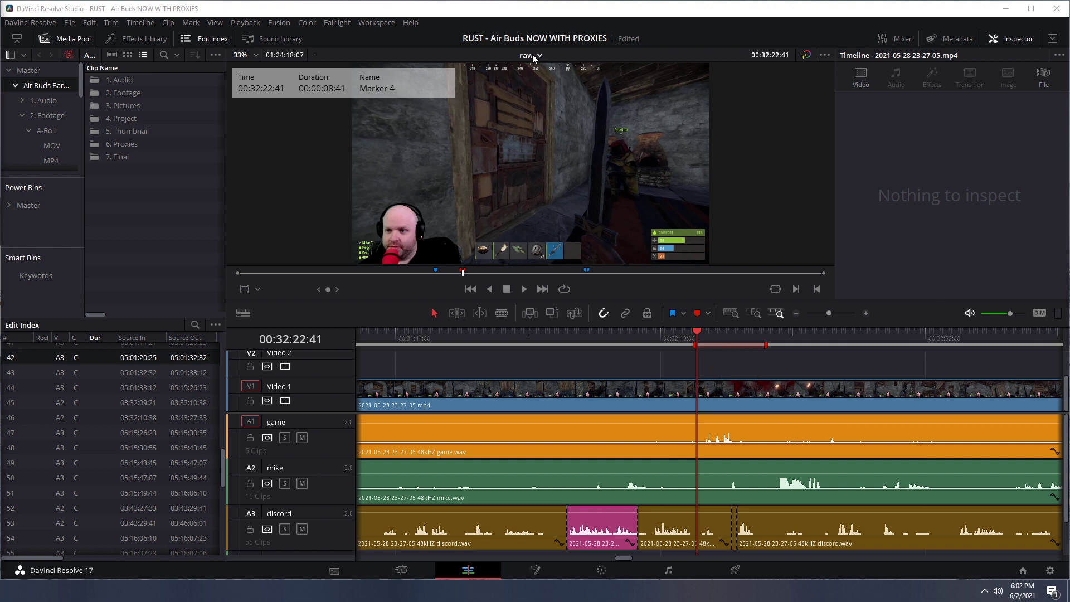
left_click(599, 434)
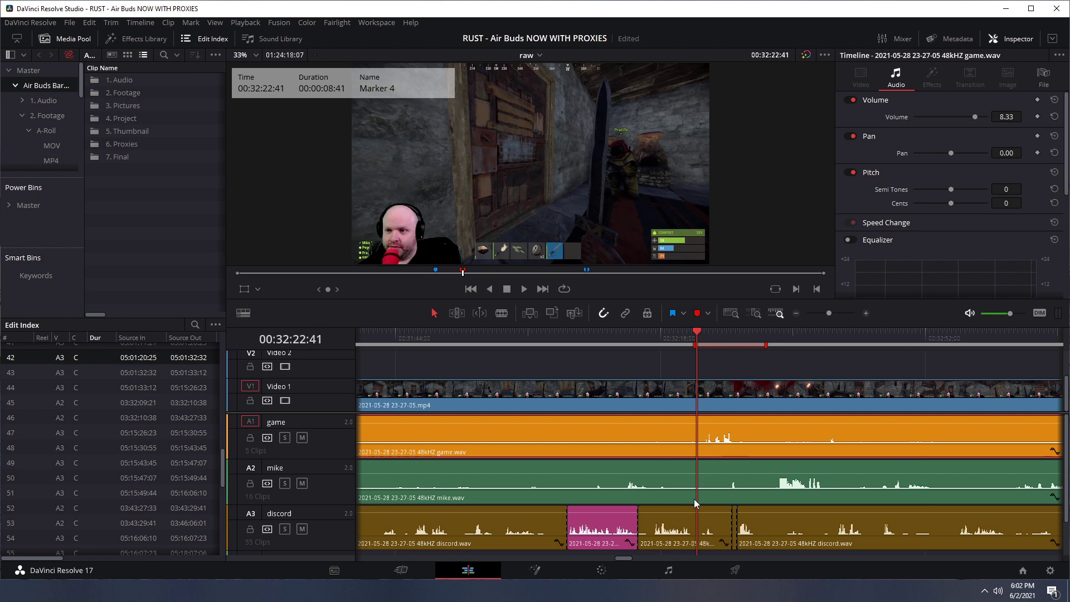
left_click(710, 478)
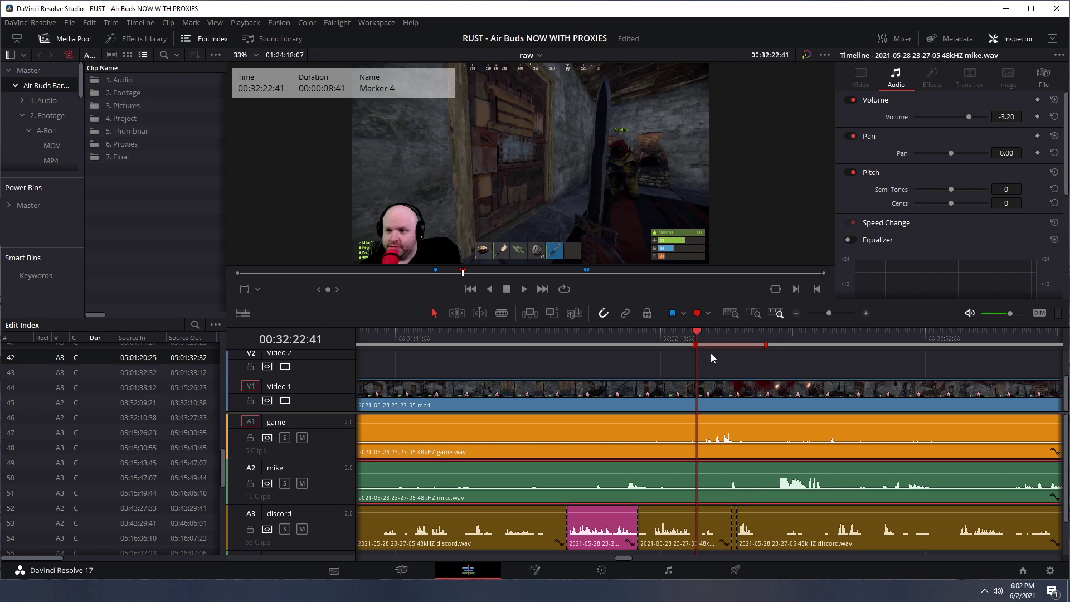
left_click(708, 527)
left_click(768, 530)
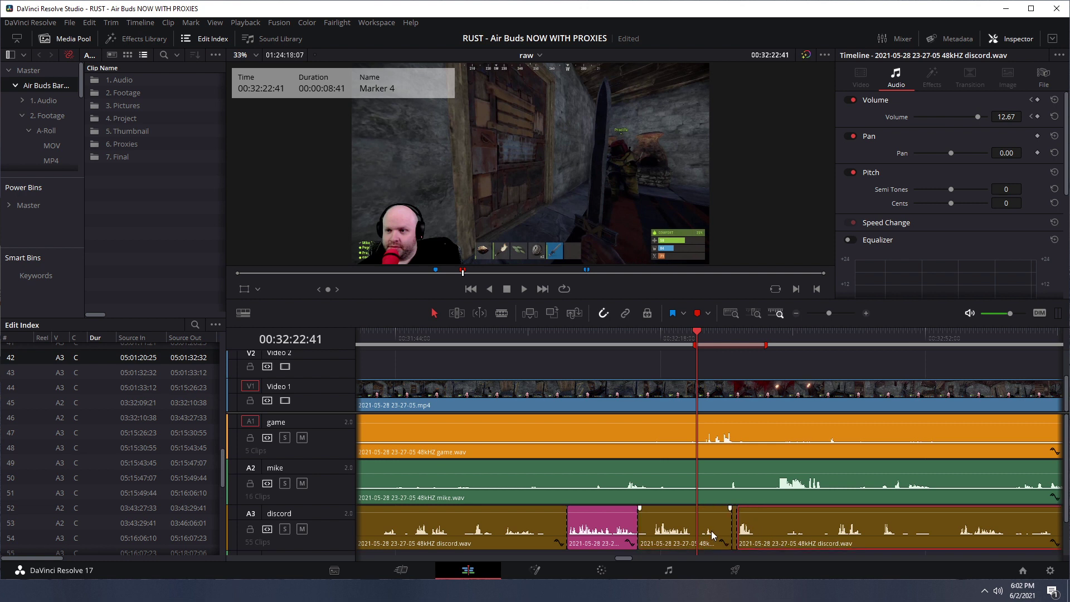
left_click(710, 529)
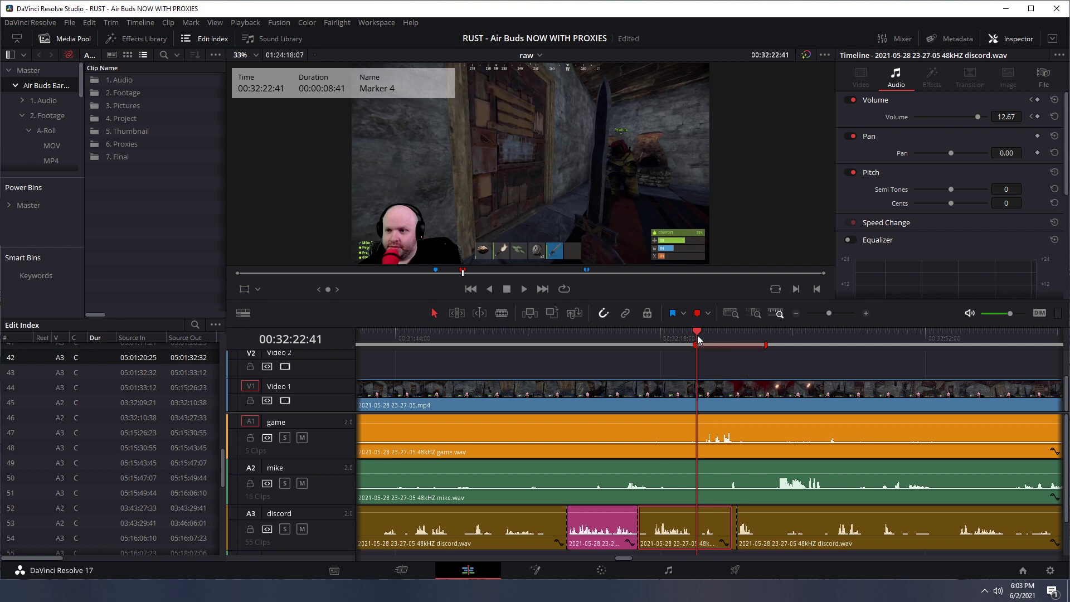
left_click(298, 442)
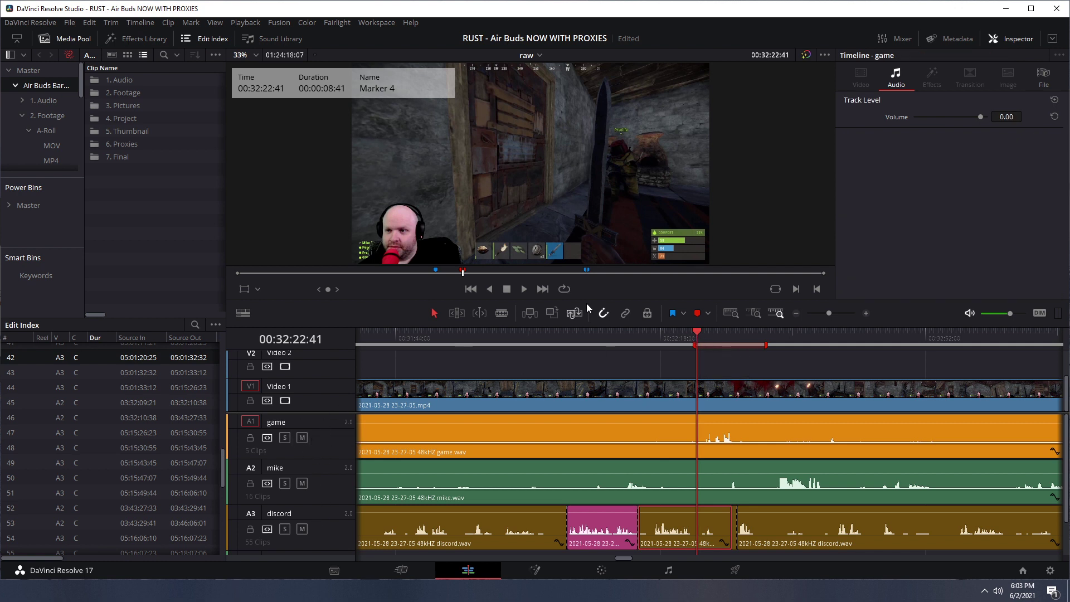
left_click(664, 365)
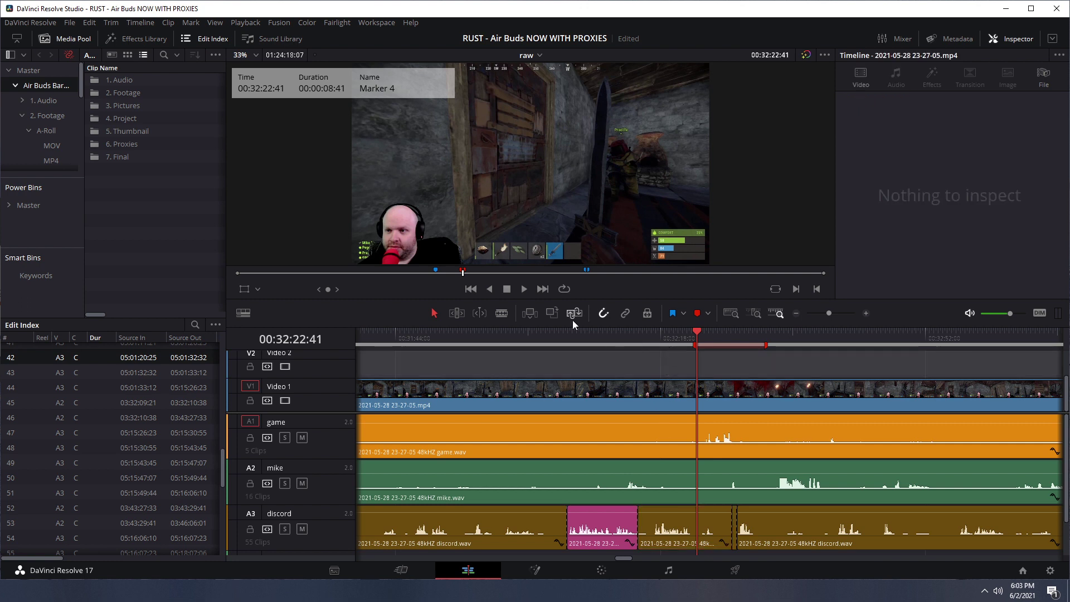
left_click(524, 288)
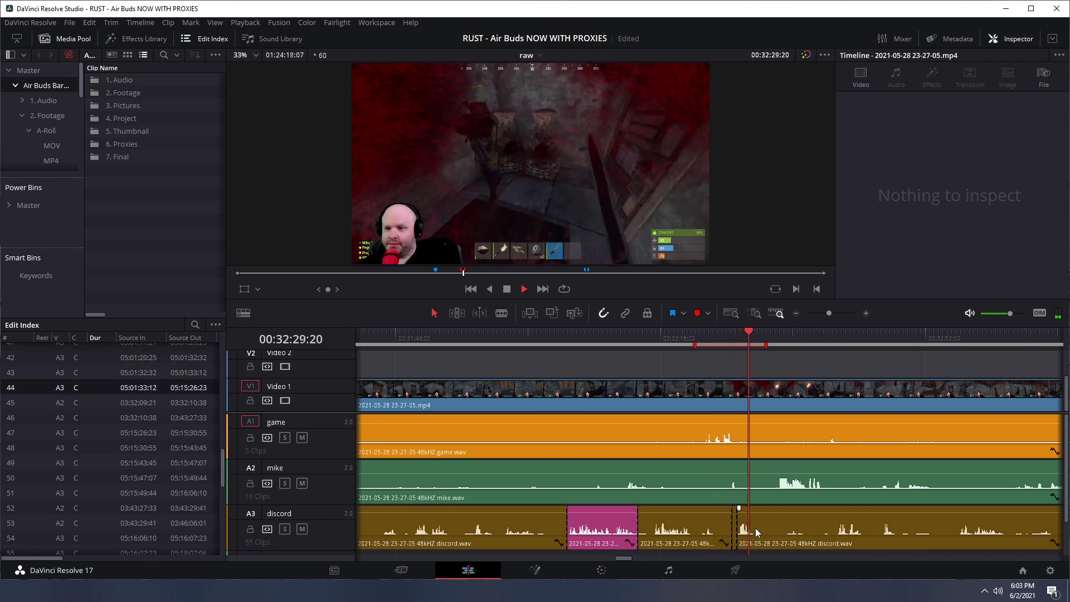
left_click(508, 289)
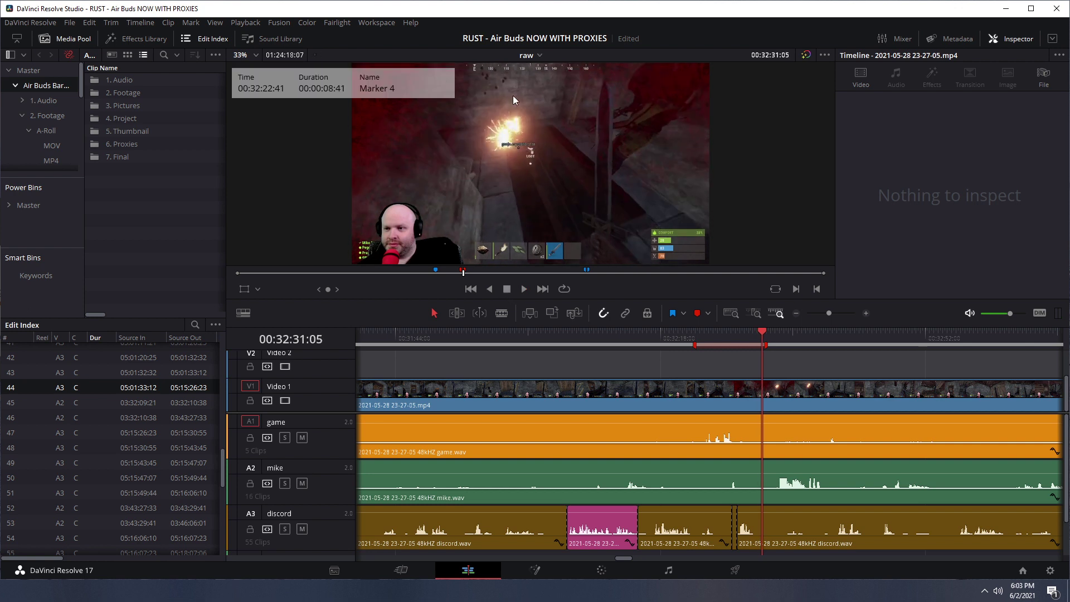
left_click(540, 56)
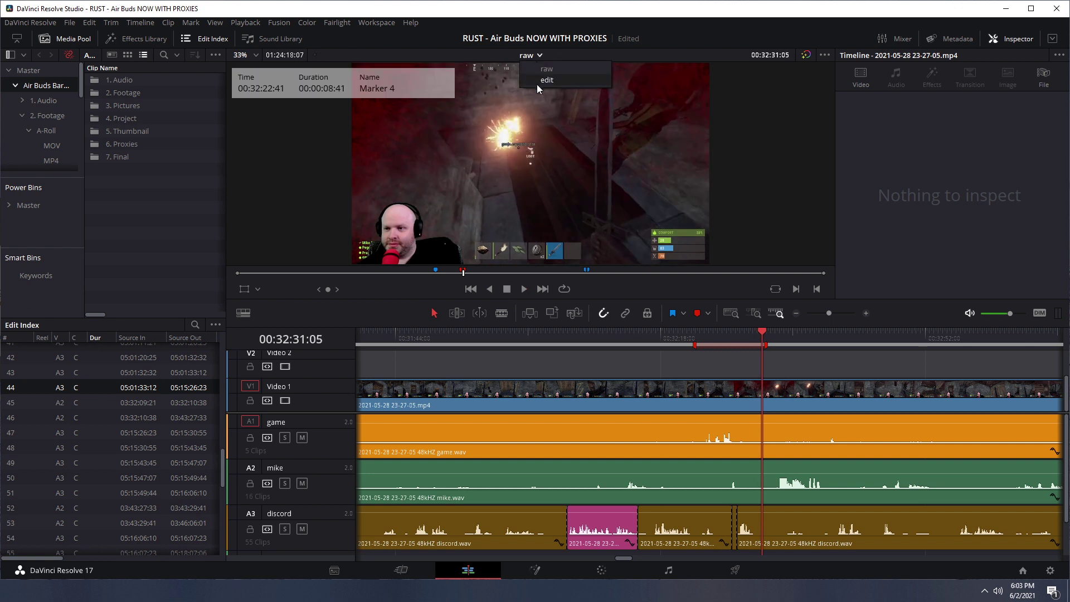
left_click(539, 79)
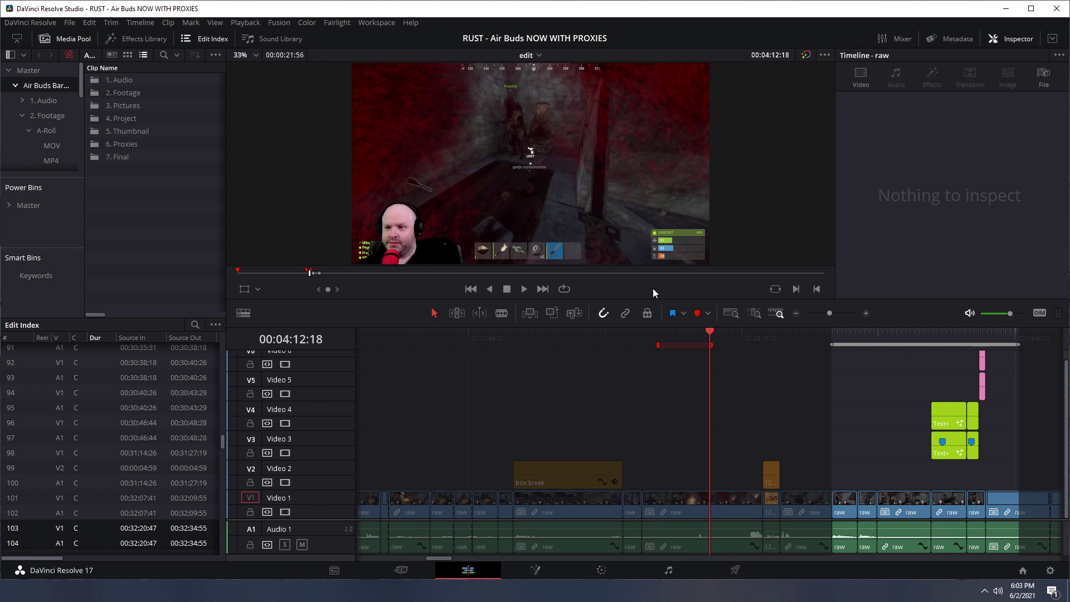
left_click(659, 334)
left_click(673, 522)
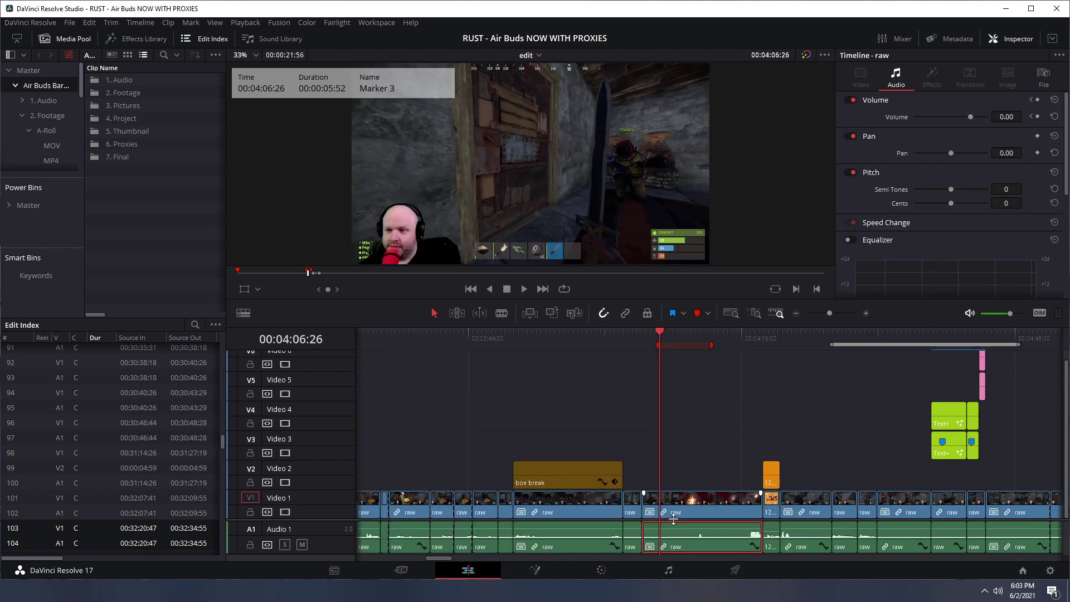
left_click_drag(673, 518, 669, 400)
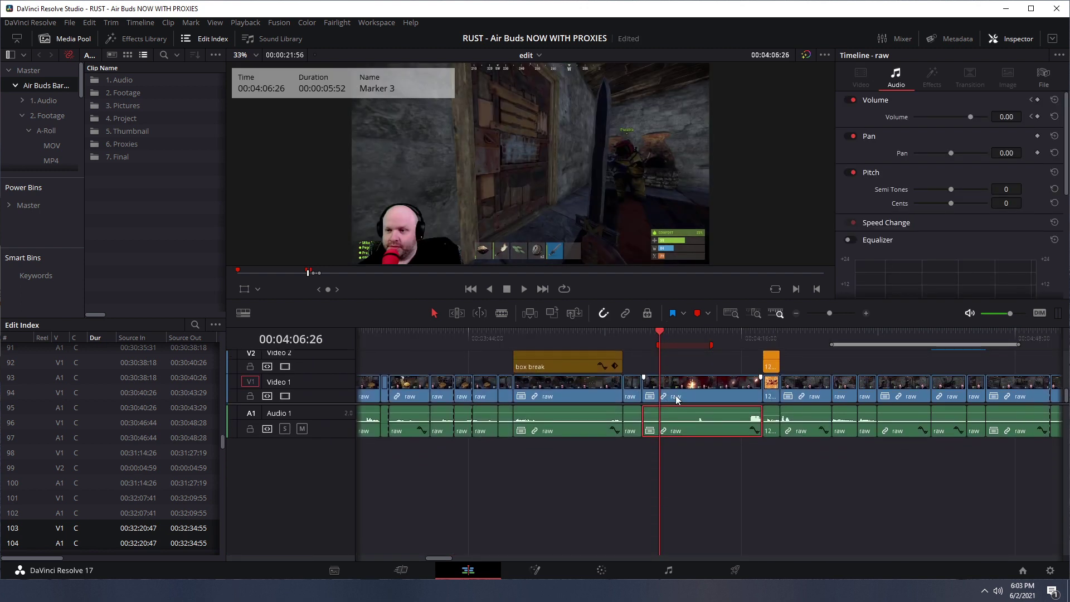
key("space")
key("ctrl+equal")
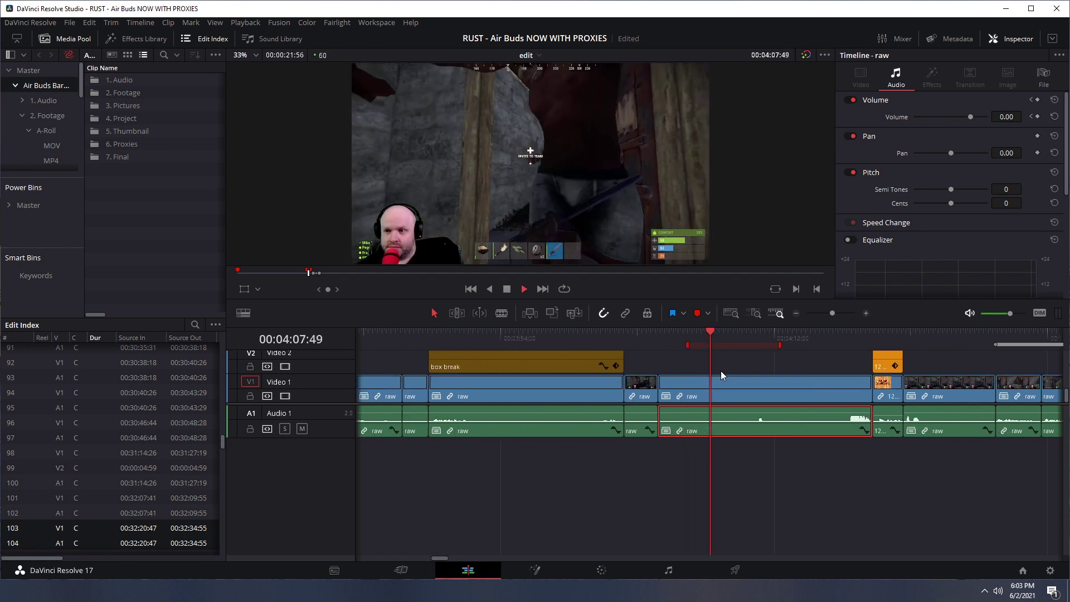
key("ctrl+equal")
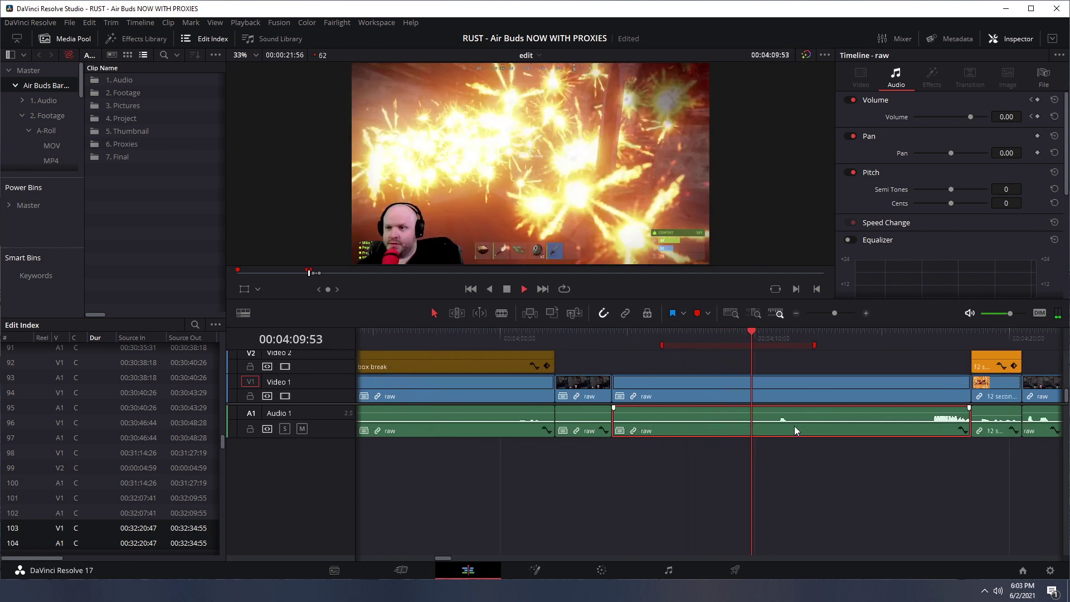
key("space")
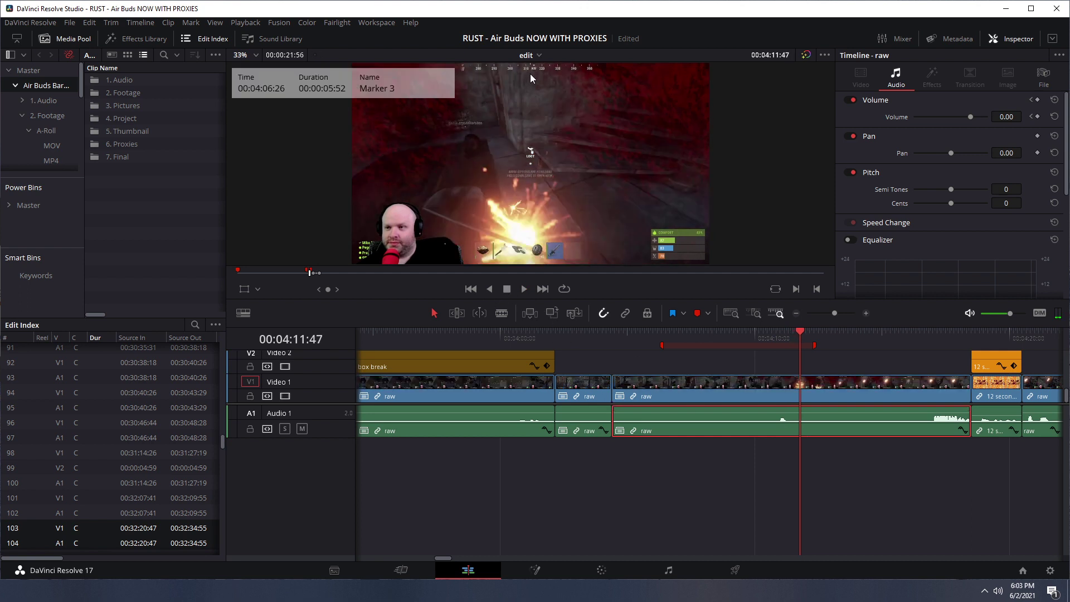
left_click(538, 55)
- Switch to the raw timeline and play the Marker 4 section
left_click(552, 80)
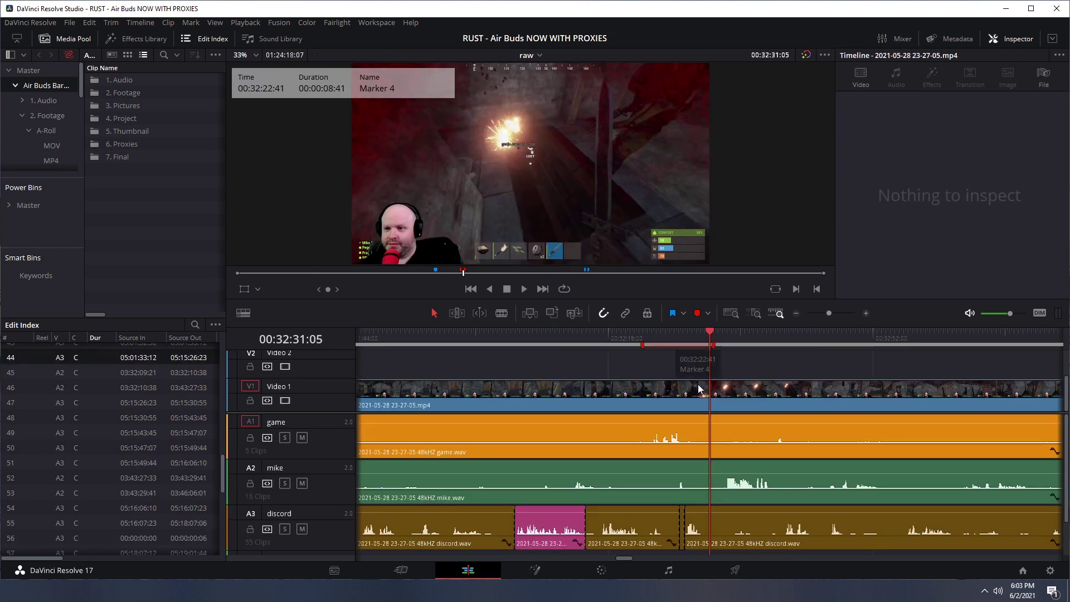
left_click(643, 344)
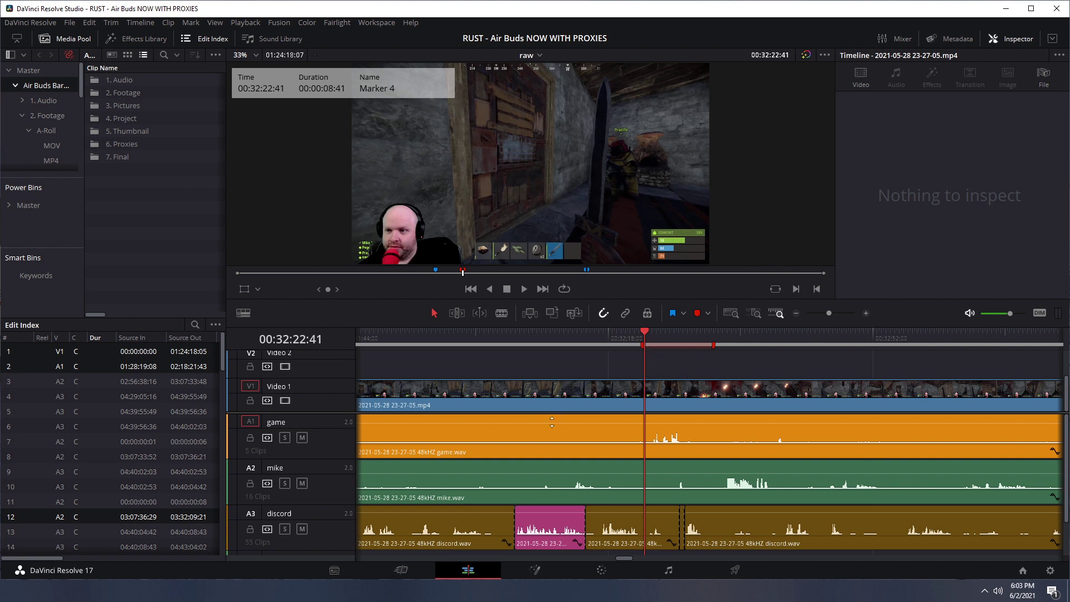
key("space")
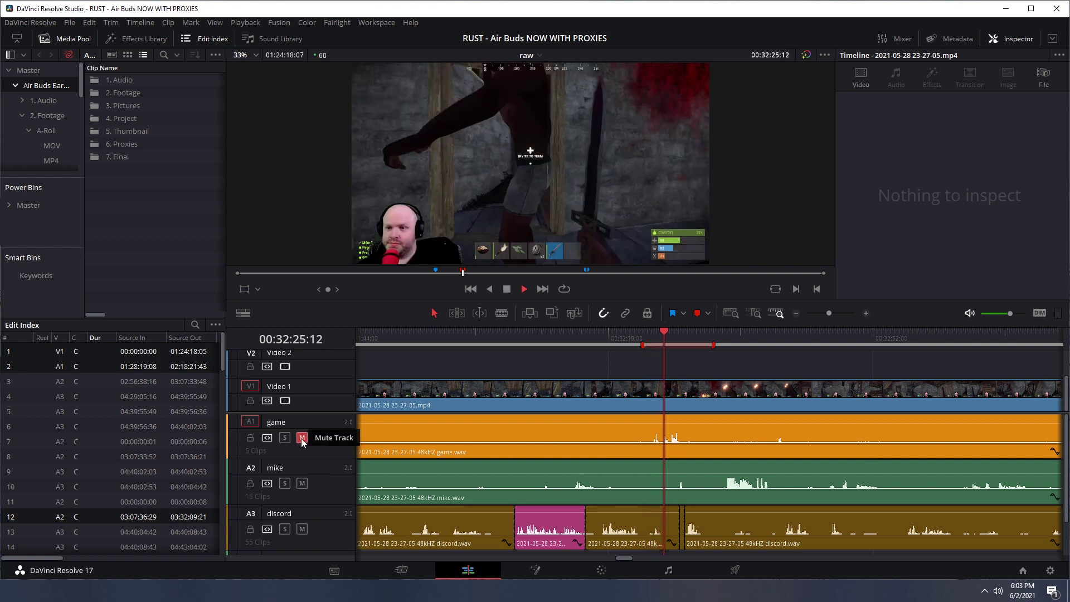
key("space")
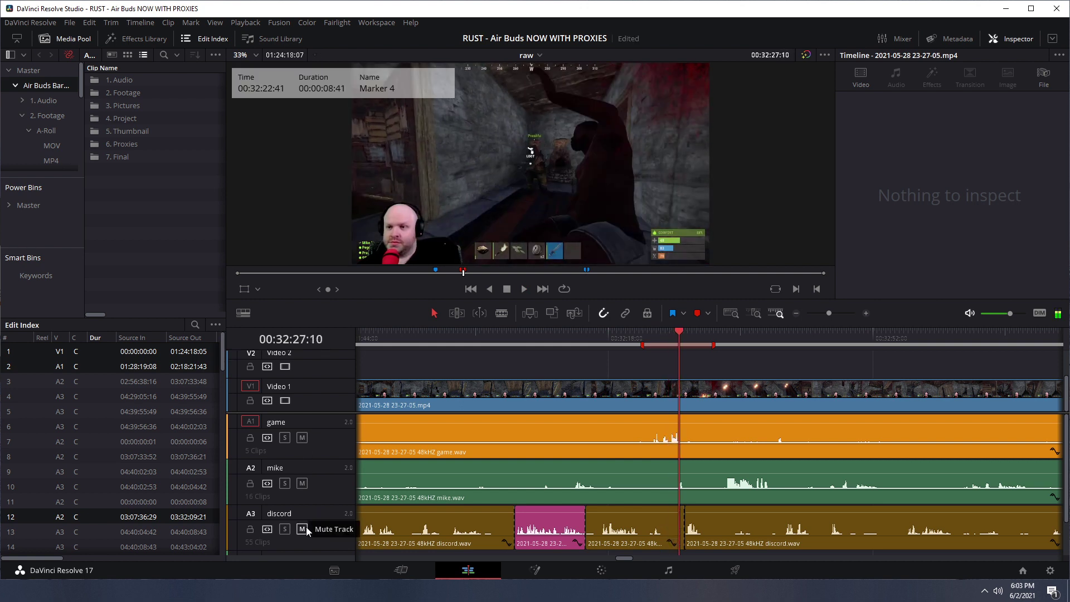
- Replay Marker 4 from its start twice, splitting at the playhead with Ctrl+B in between
left_click(653, 334)
key("space")
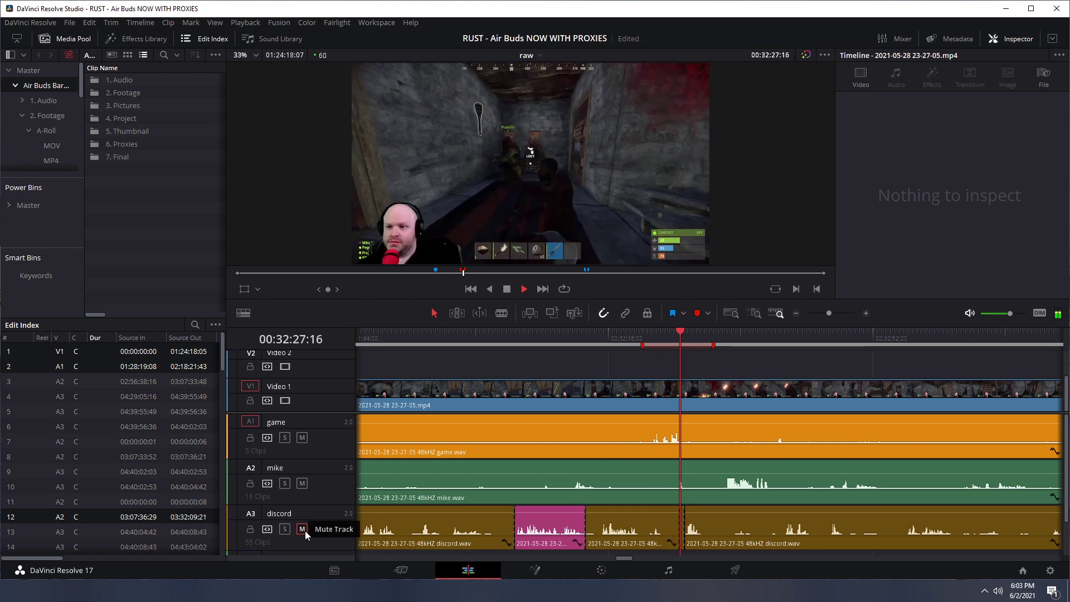
key("ctrl+b")
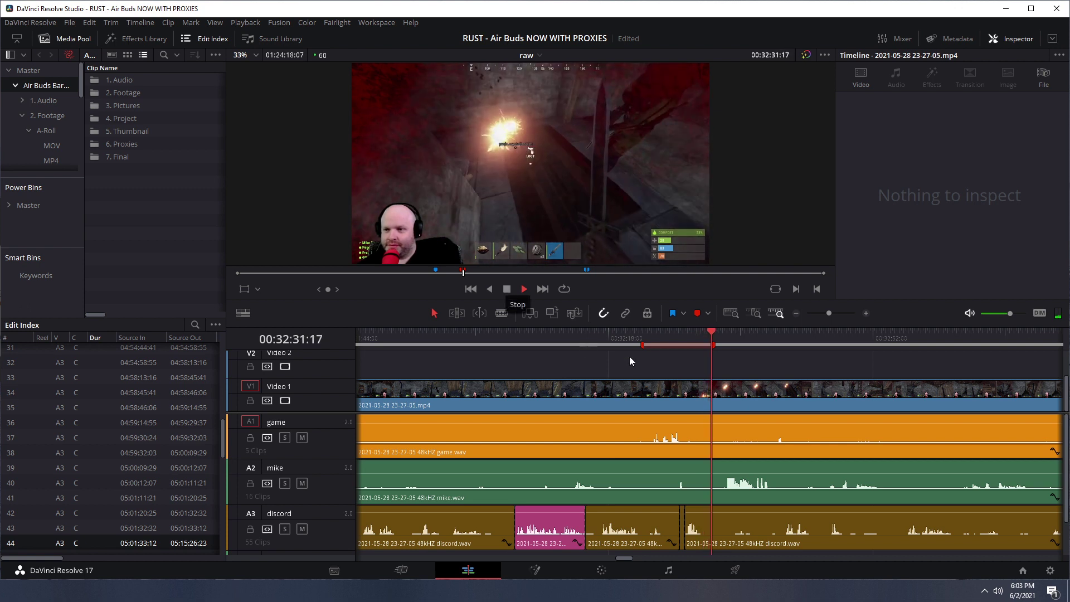
left_click(642, 336)
key("space")
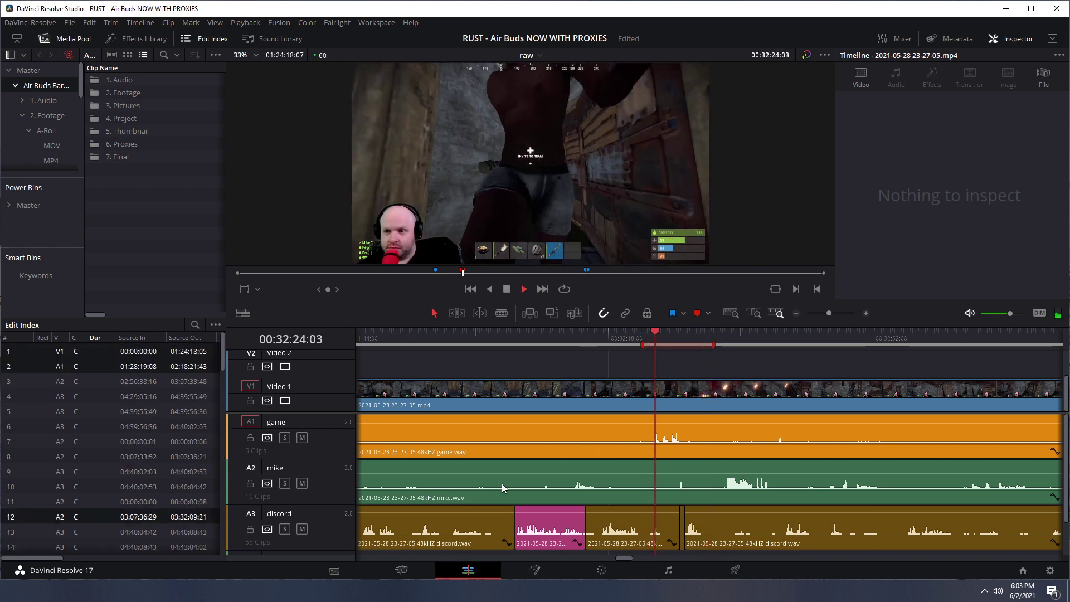
left_click(509, 289)
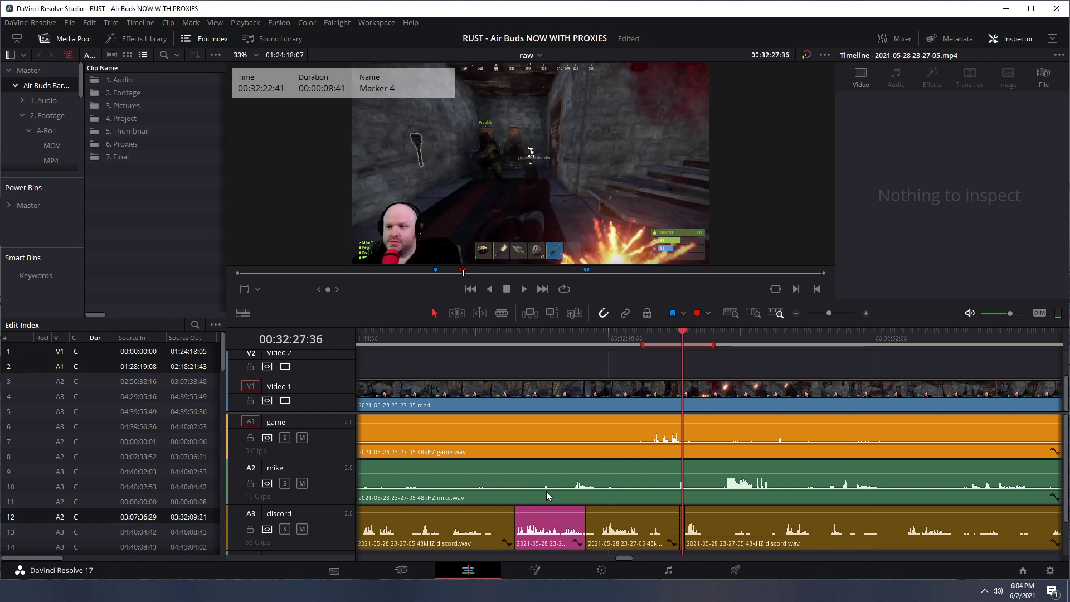
left_click(540, 54)
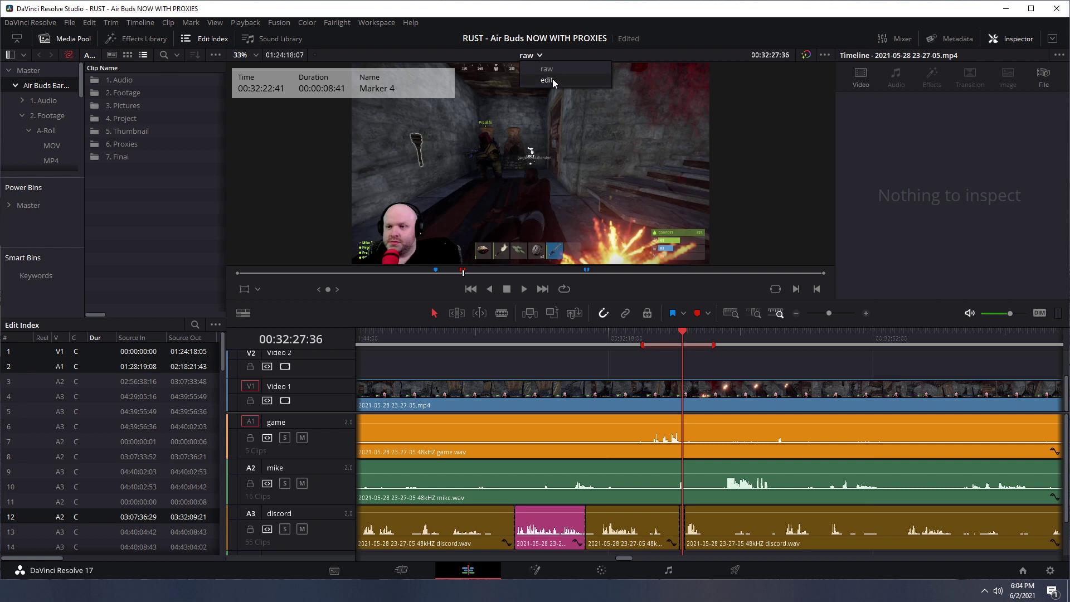
- Switch to the edit timeline and play the Marker 3 section from its start
left_click(547, 80)
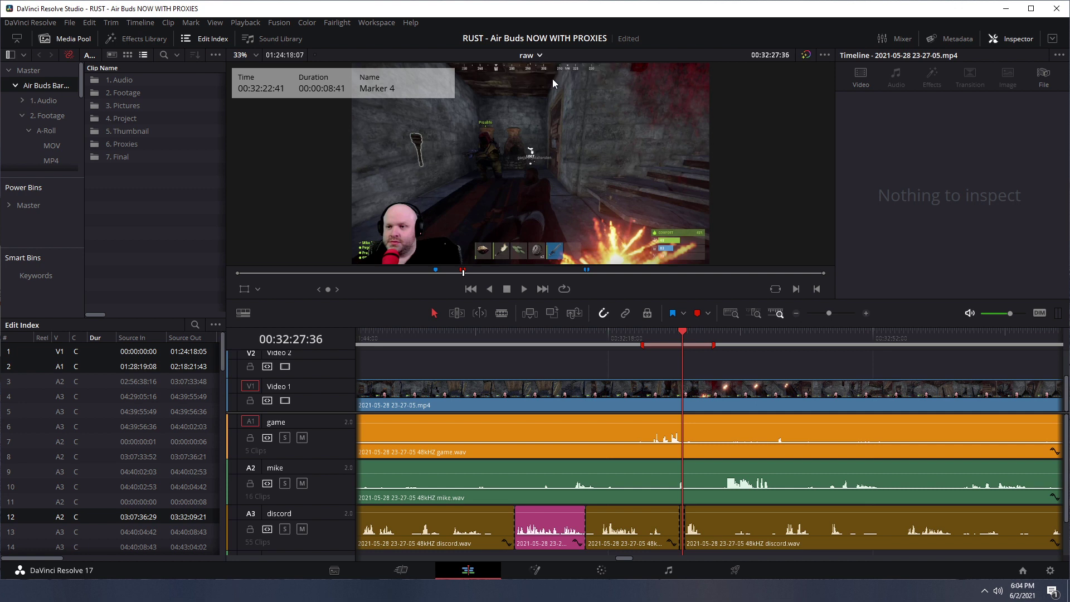
left_click(576, 332)
key("space")
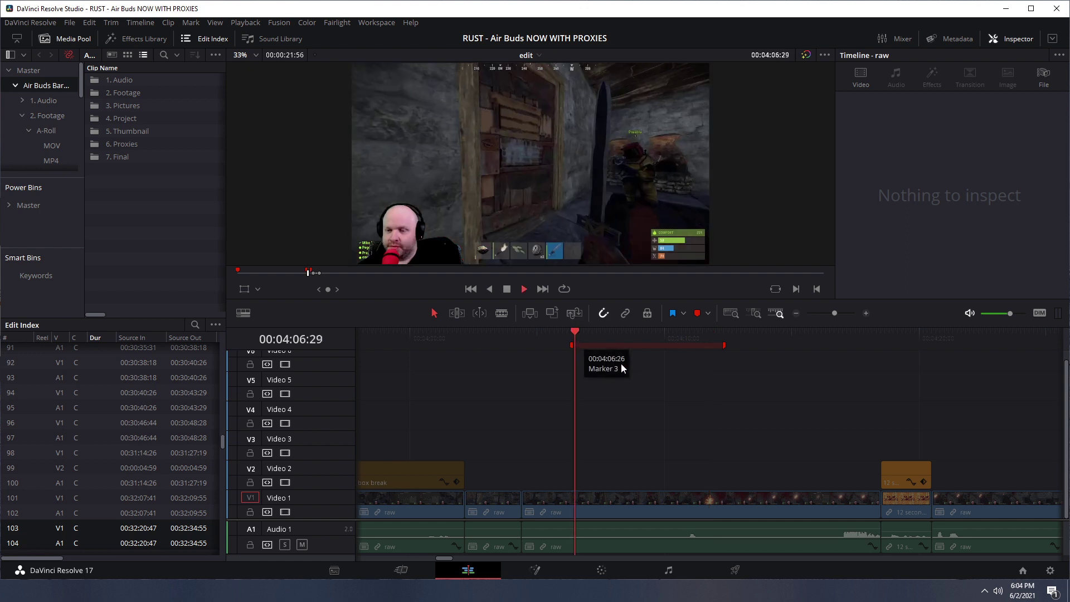
key("space")
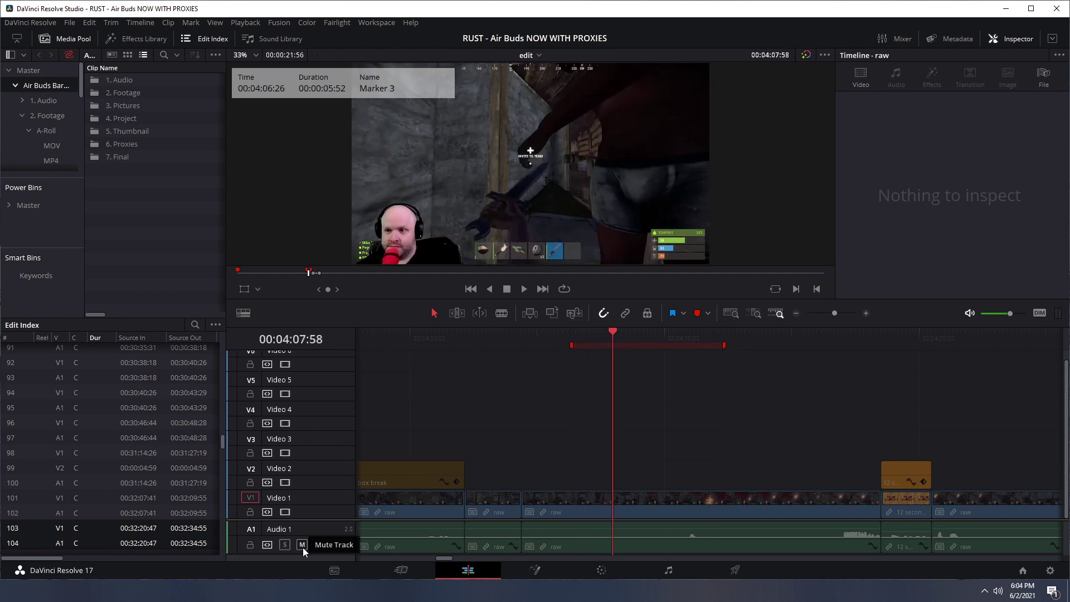
- Toggle the Audio 1 mute off and on, then replay Marker 3 and stop inside it
left_click(303, 544)
left_click(303, 545)
key("space")
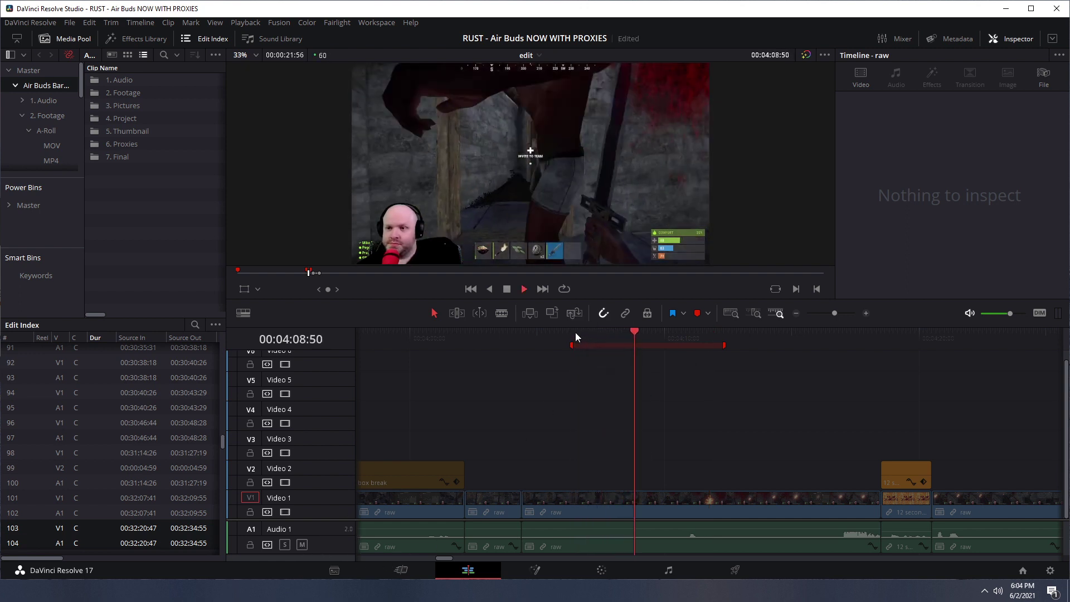
left_click(575, 332)
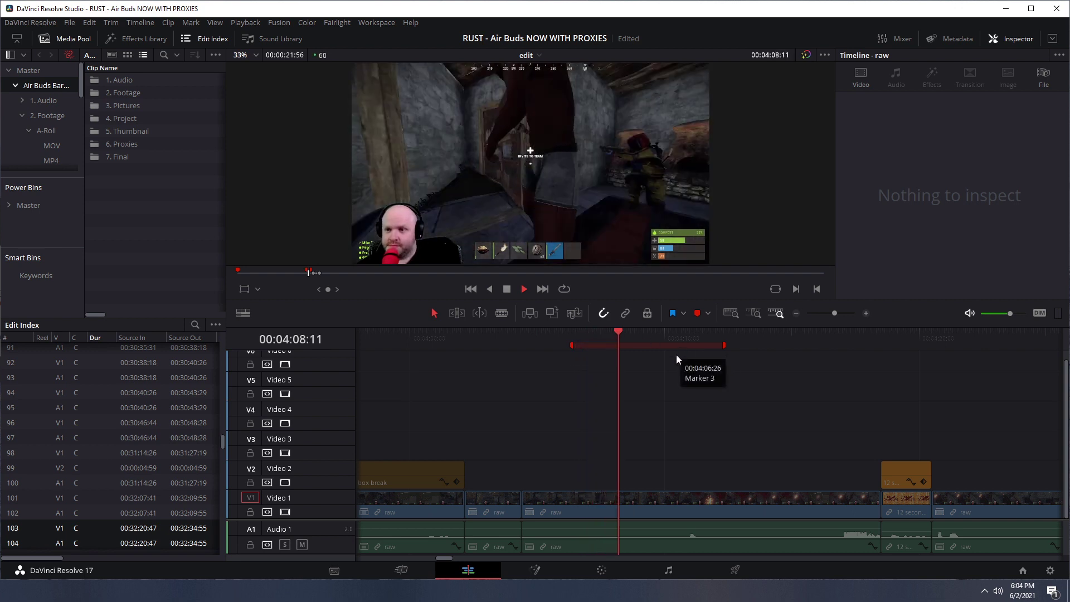
scroll(599, 521, "down", 3)
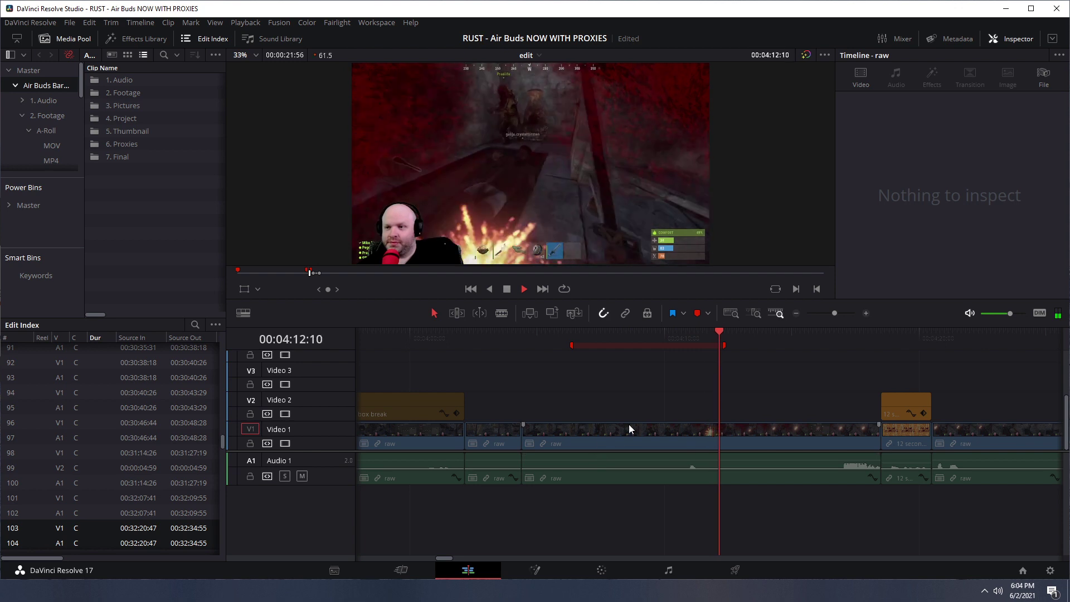
key("space")
left_click(656, 332)
- Switch to the raw timeline and replay Marker 4 from its start, stopping at 00:32:29:01
left_click(535, 55)
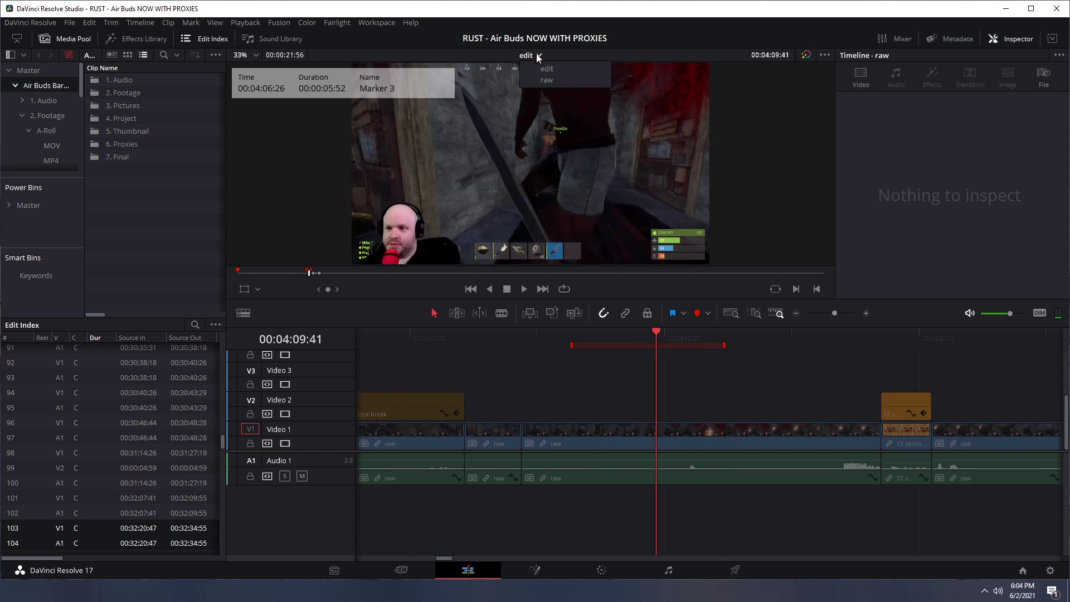
left_click(543, 83)
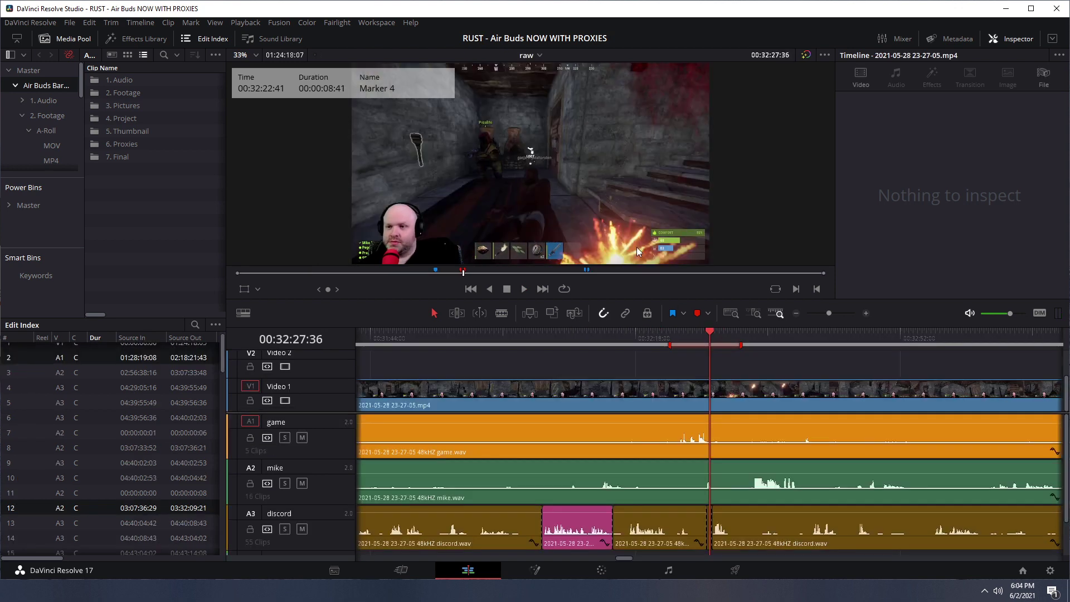
left_click(671, 337)
key("space")
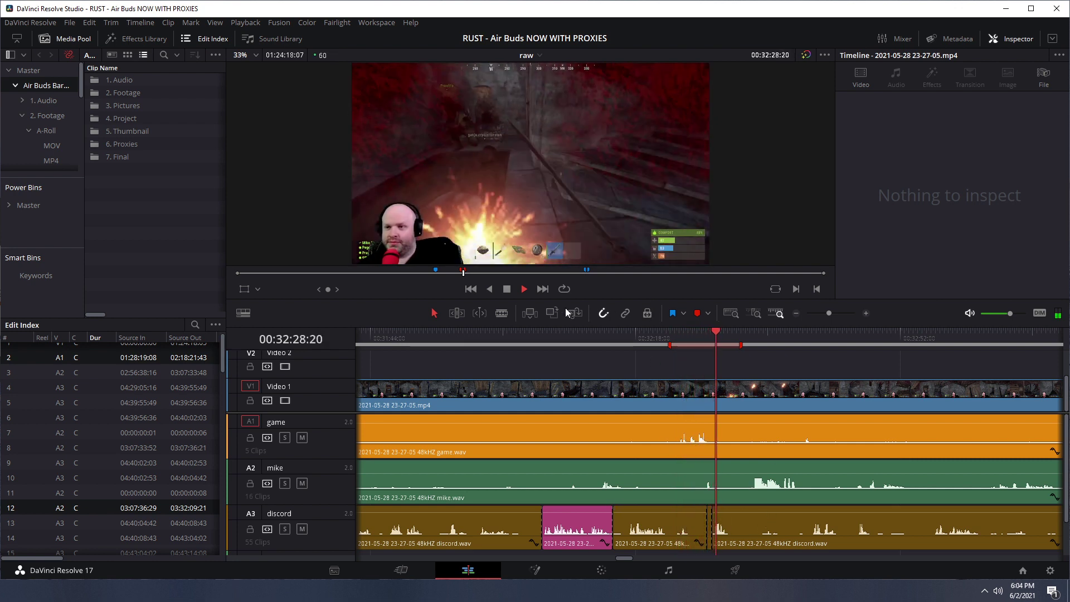
left_click(506, 289)
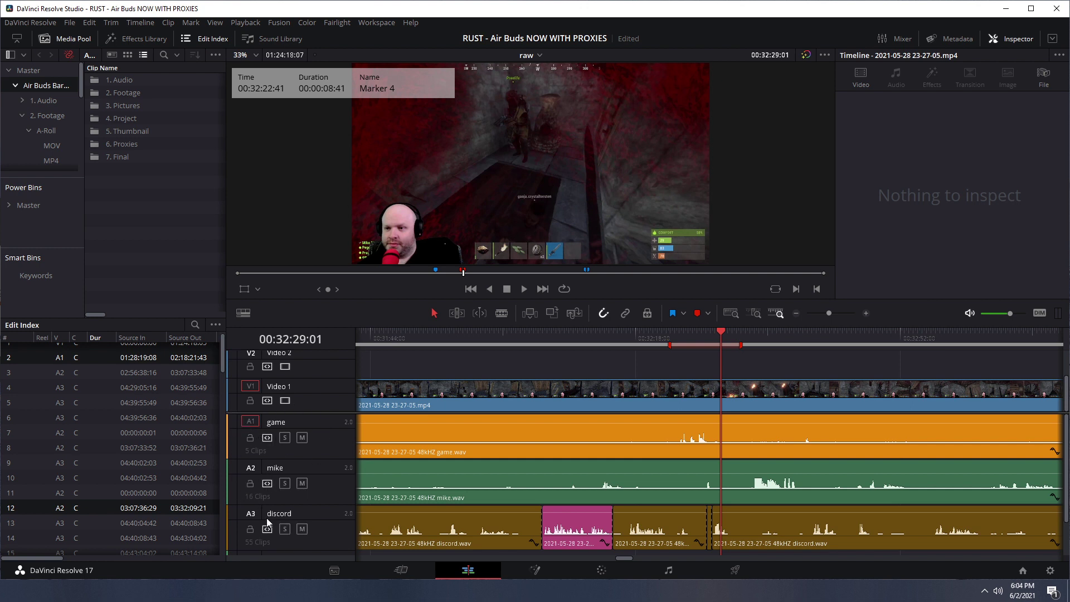
scroll(267, 517, "down", 1)
scroll(267, 518, "up", 1)
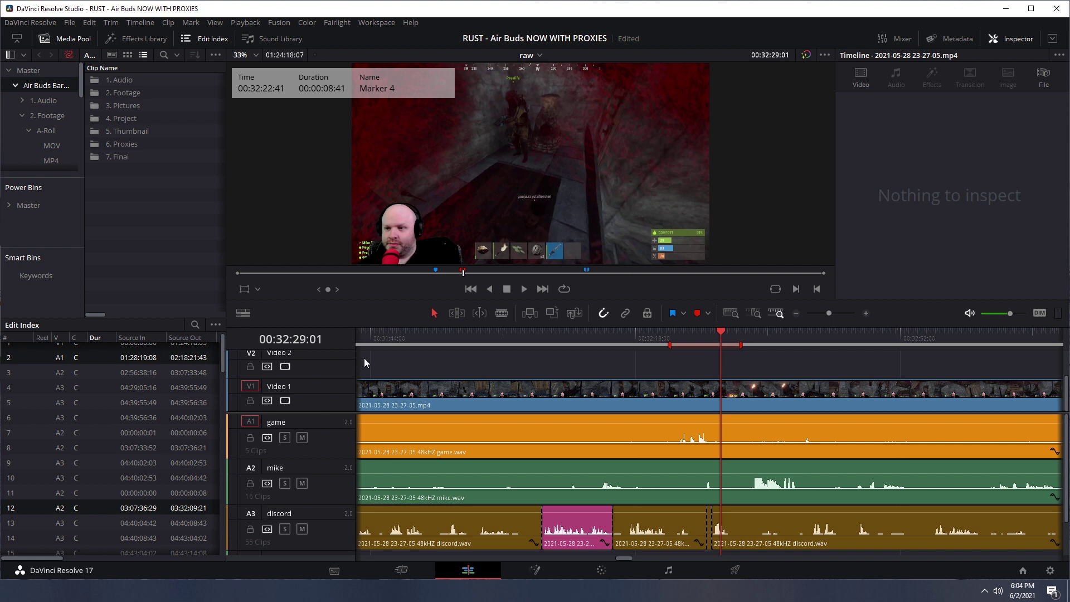